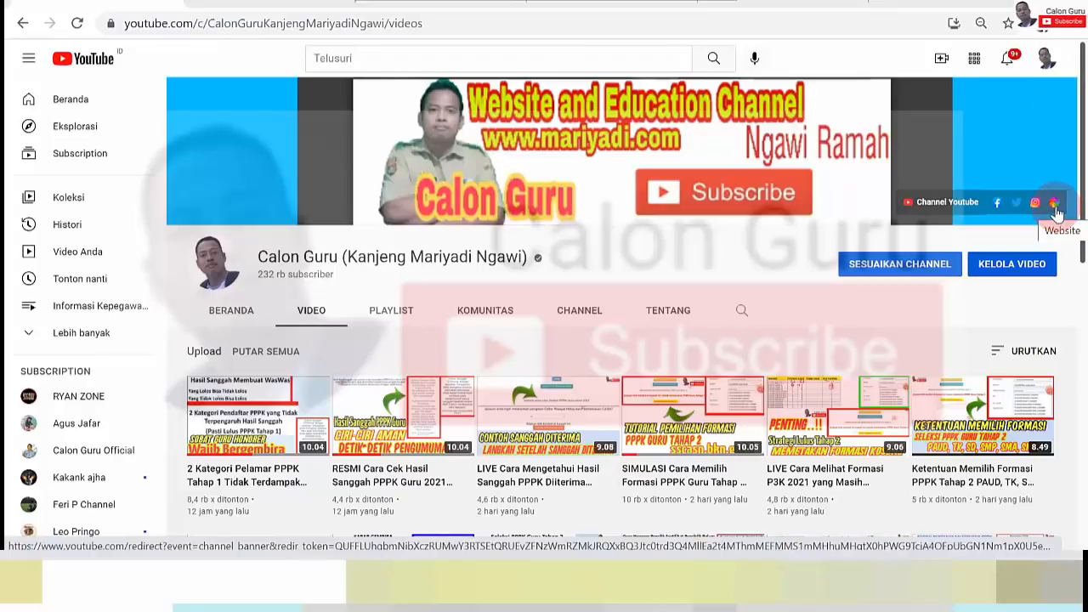
Go from the channel's Website link to the Daftar Riwayat Hidup post and open 'Download Contoh Daftar Riwayat Hidup PPPK dan CPNS'
{"action": "left_click", "coordinate": [1054, 204]}
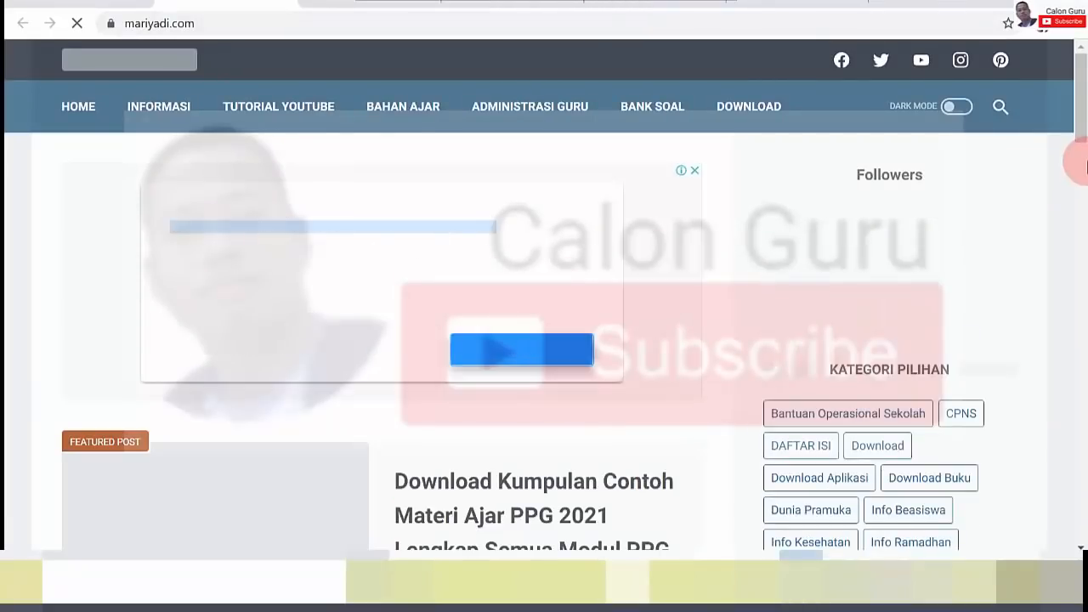
{"action": "left_click_drag", "start_coordinate": [1086, 97], "coordinate": [1086, 251]}
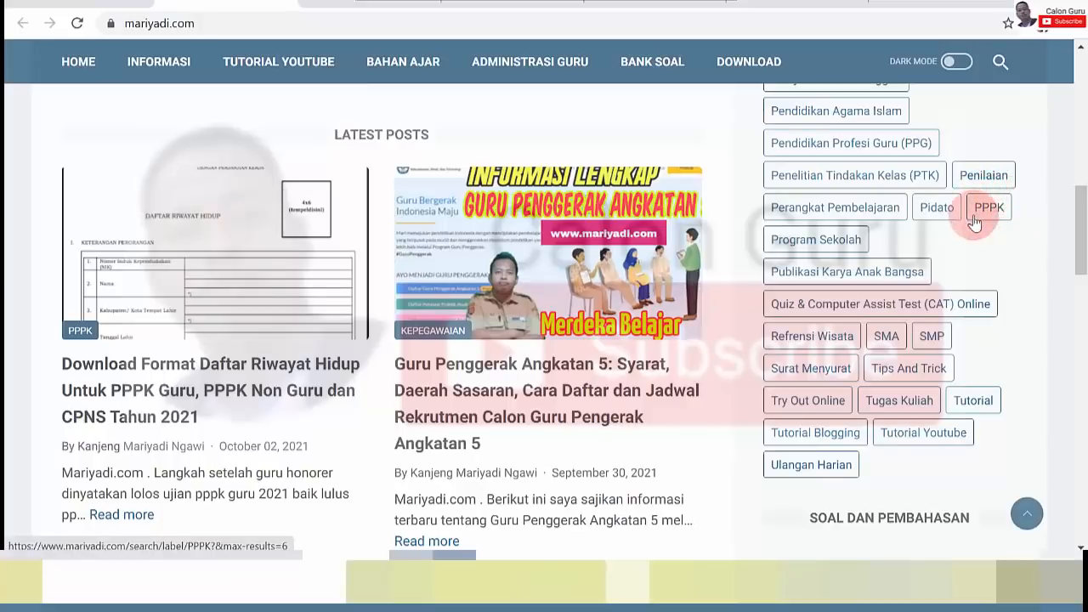
{"action": "left_click", "coordinate": [277, 399]}
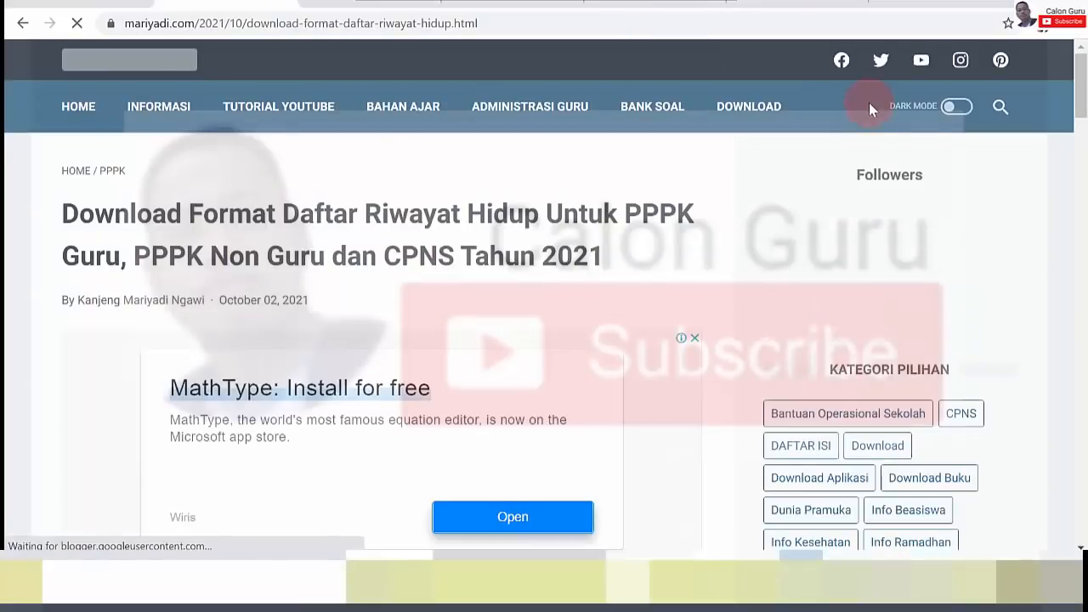
{"action": "left_click_drag", "start_coordinate": [1082, 103], "coordinate": [1085, 384]}
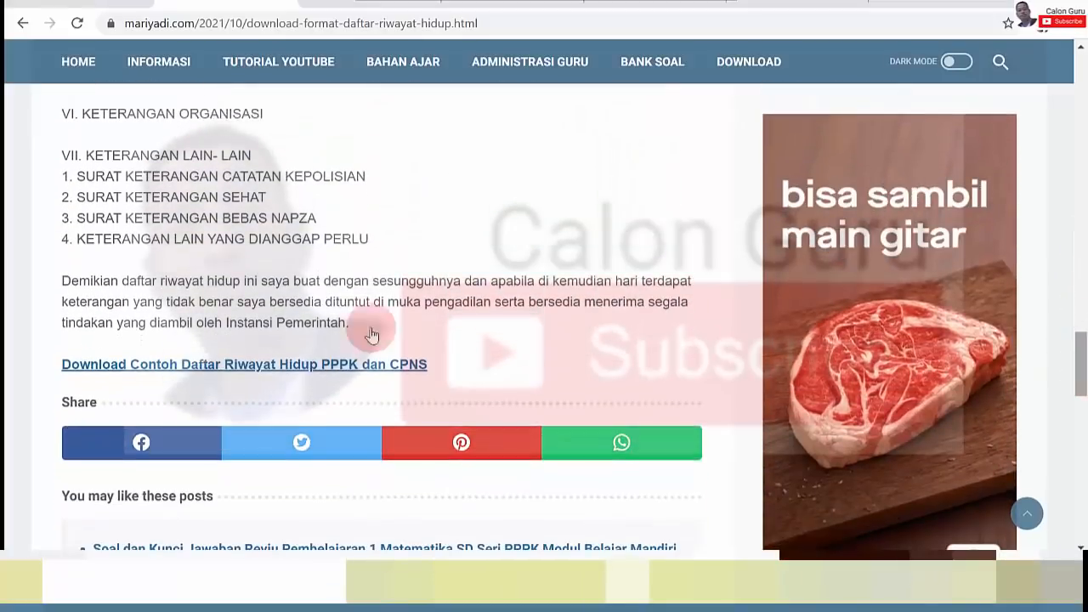
{"action": "left_click", "coordinate": [235, 365]}
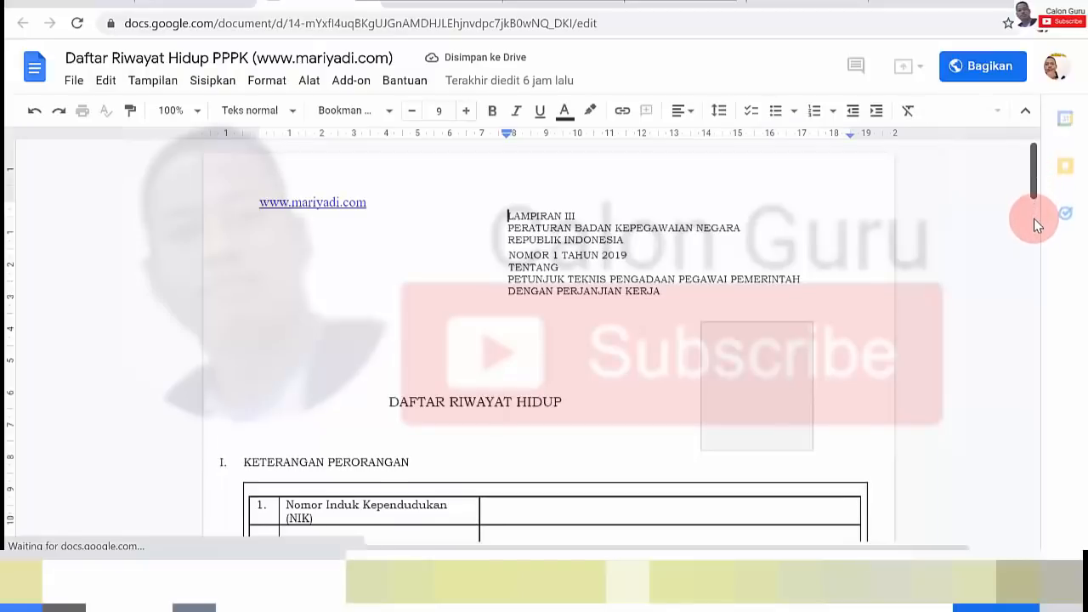
Export the Google Docs form through File > Download as a Microsoft Word (.docx) file
{"action": "left_click", "coordinate": [1034, 219]}
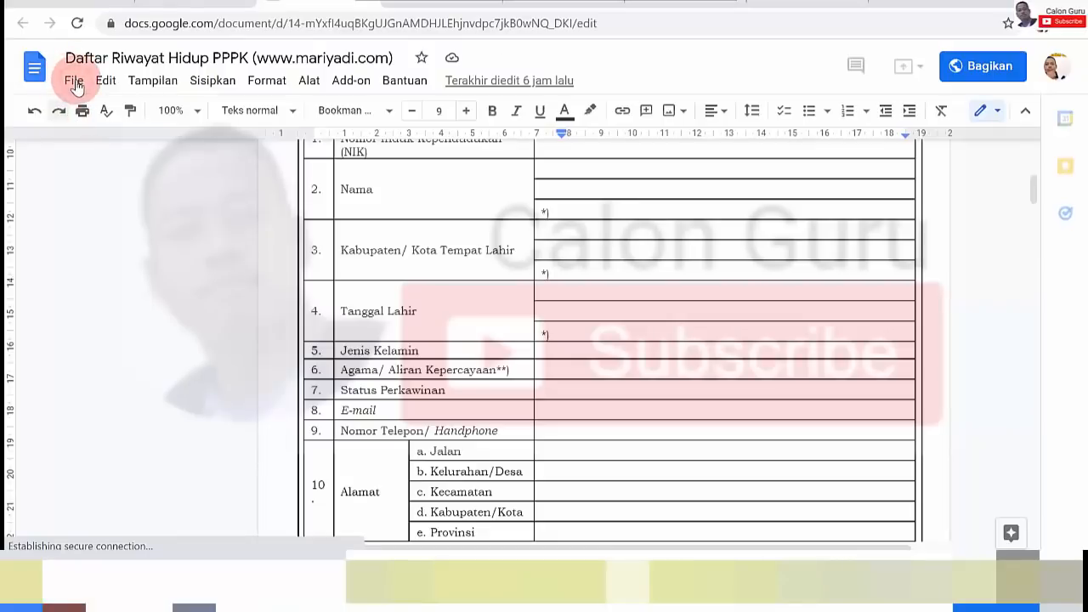
{"action": "left_click", "coordinate": [75, 83]}
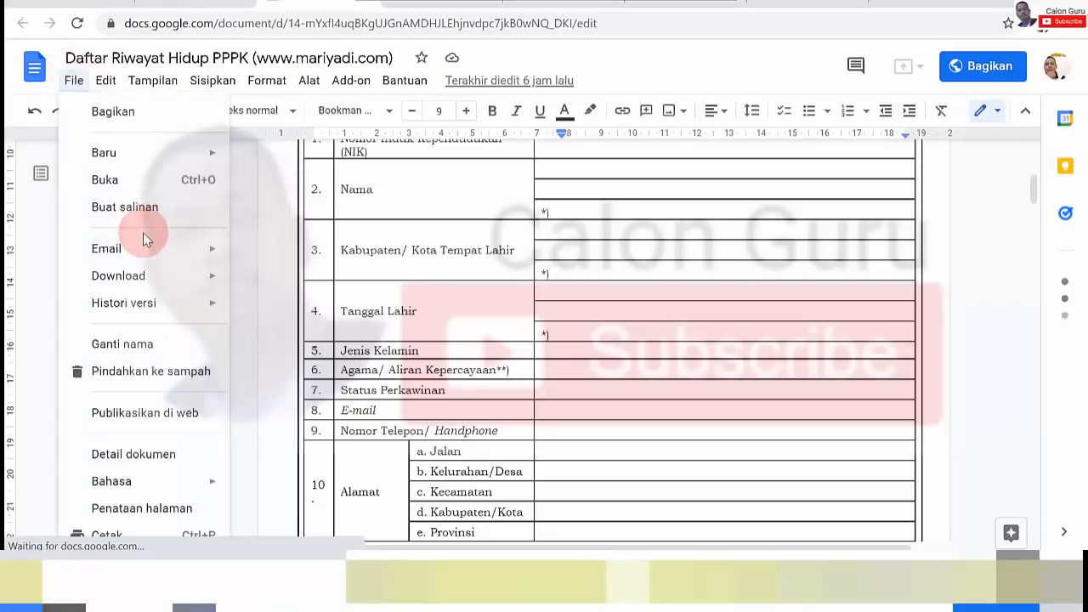
{"action": "mouse_move", "coordinate": [170, 277]}
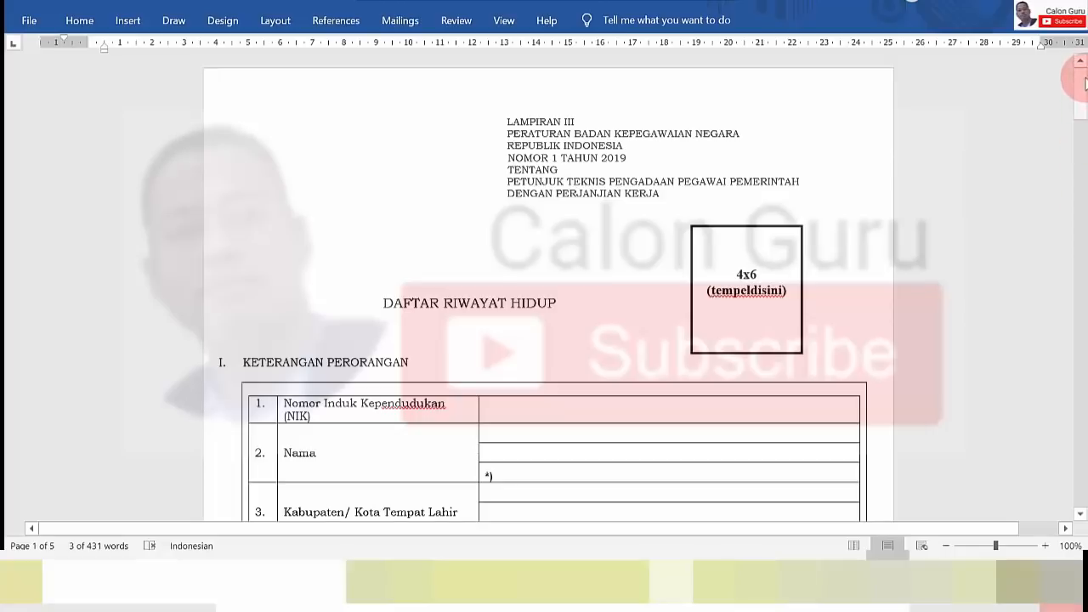
Enter the identity number in the Nomor Induk Kependudukan (NIK) cell of the personal details table
{"action": "left_click_drag", "start_coordinate": [1084, 81], "coordinate": [1085, 89]}
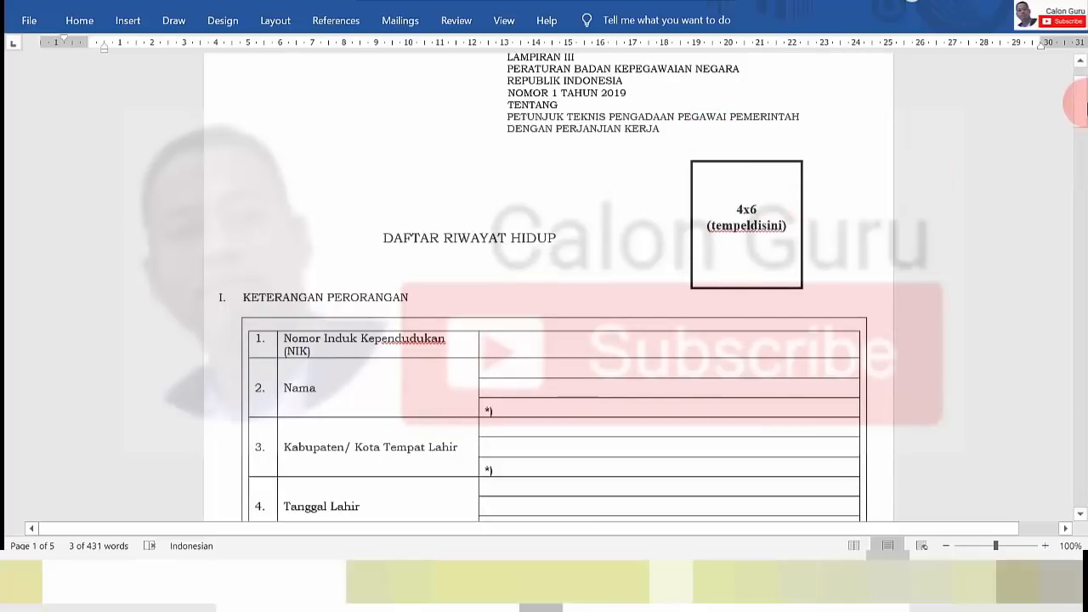
{"action": "left_click_drag", "start_coordinate": [1080, 99], "coordinate": [1079, 128]}
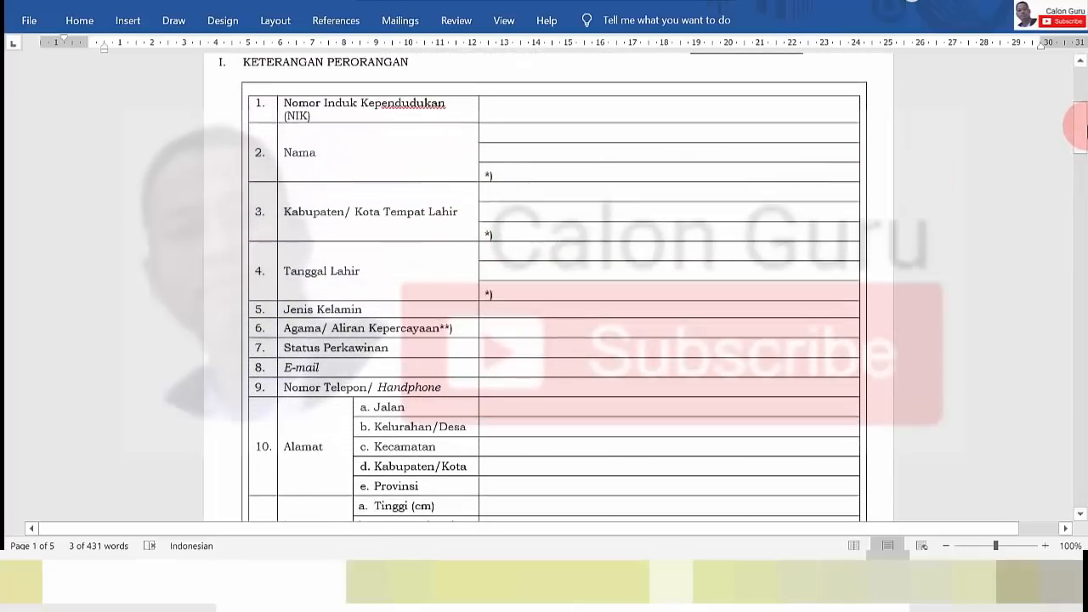
{"action": "left_click", "coordinate": [529, 111]}
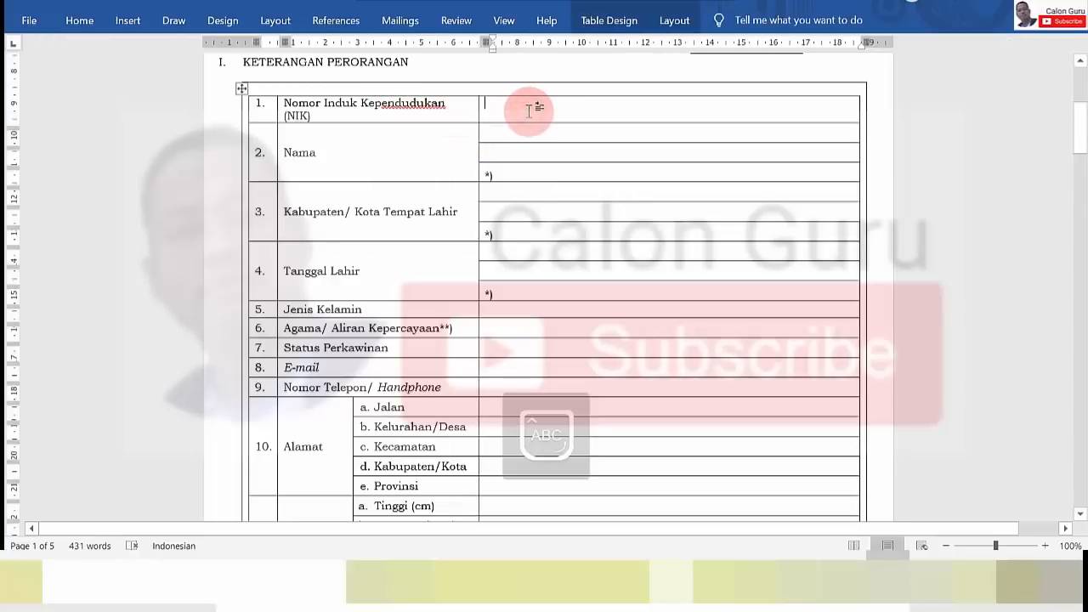
{"action": "type", "text": "3521144444444"}
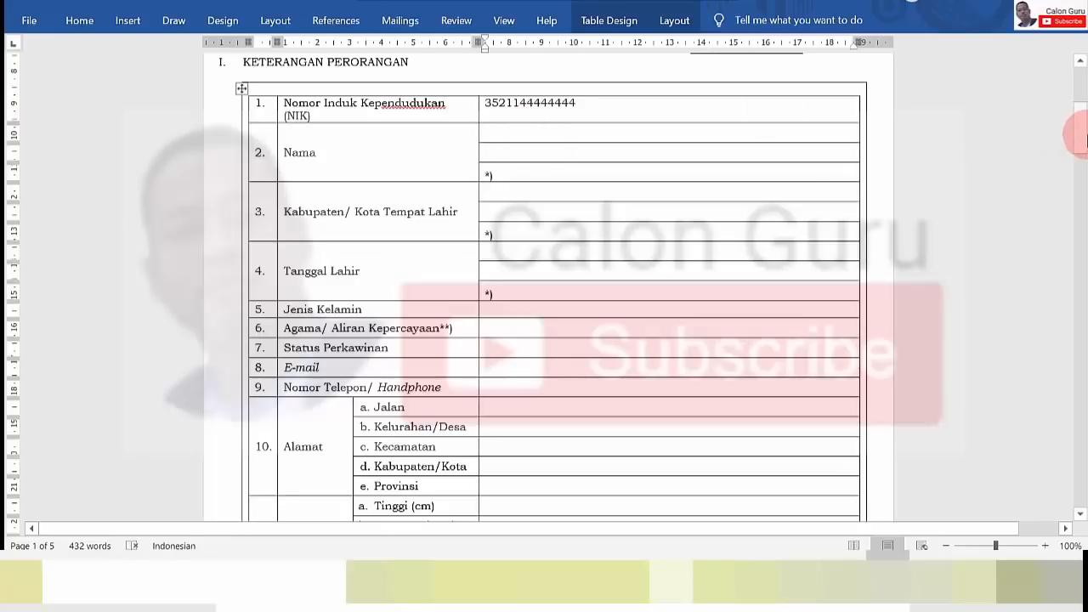
{"action": "left_click_drag", "start_coordinate": [1079, 136], "coordinate": [1079, 514]}
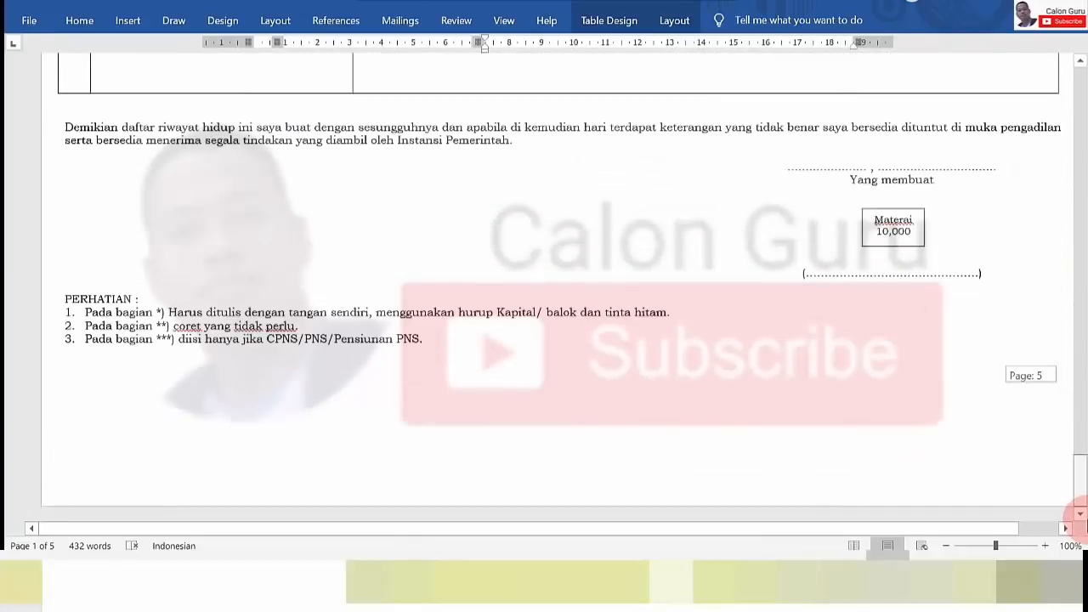
{"action": "left_click", "coordinate": [164, 313]}
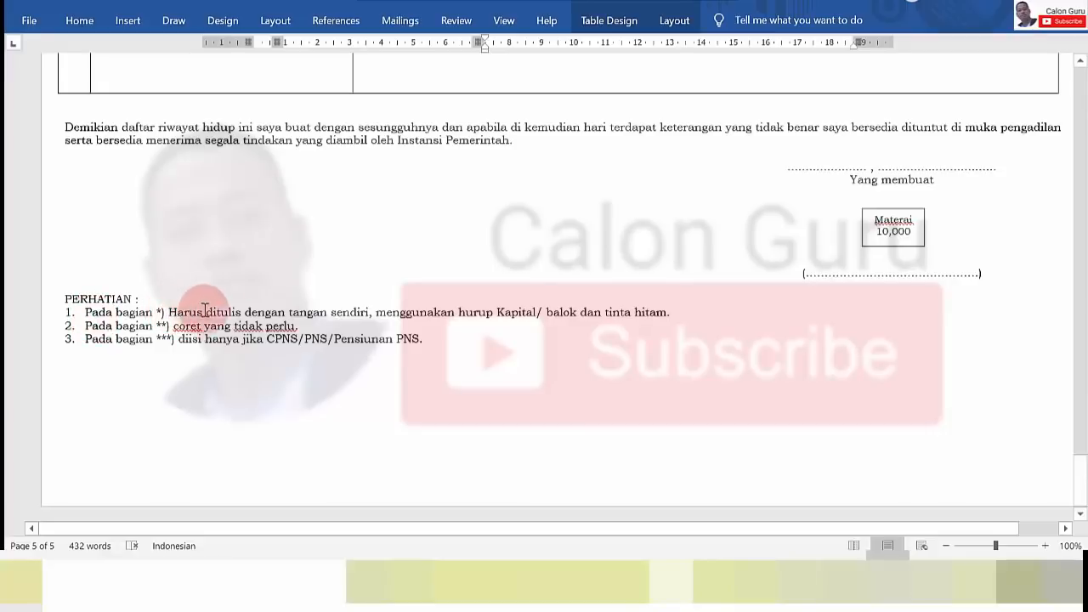
{"action": "left_click", "coordinate": [297, 327]}
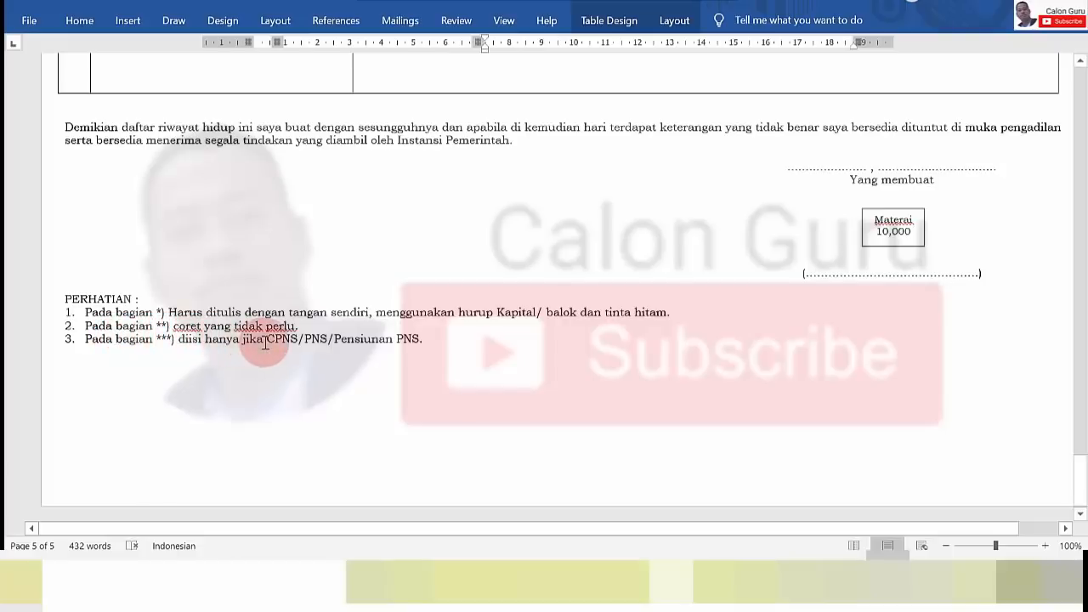
{"action": "left_click", "coordinate": [1084, 483]}
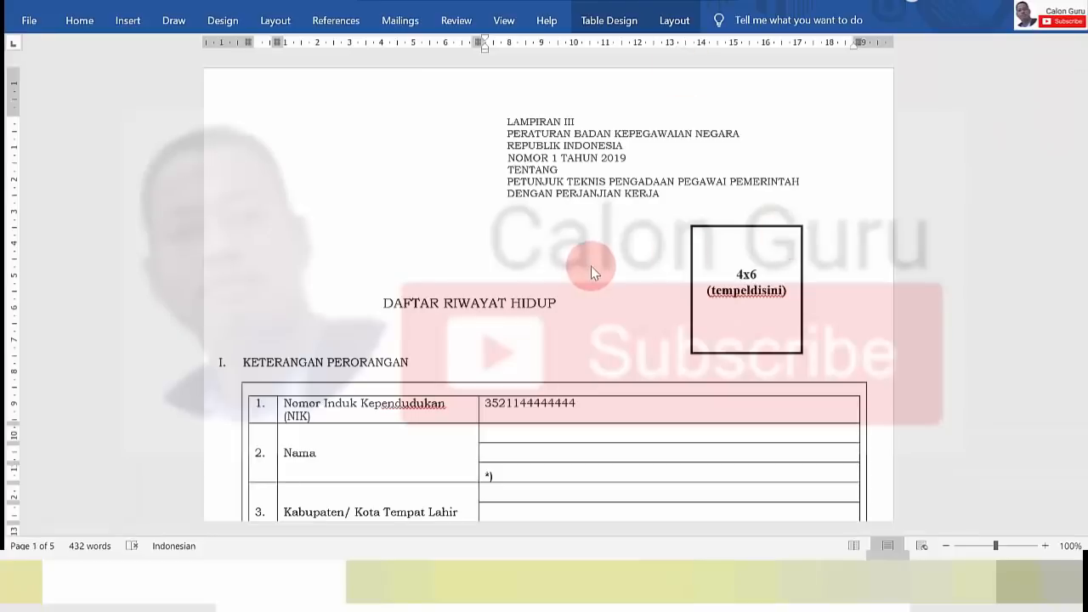
Back on page 1, begin typing the applicant's name in capitals in the empty Nama cell
{"action": "left_click_drag", "start_coordinate": [1083, 106], "coordinate": [1081, 496]}
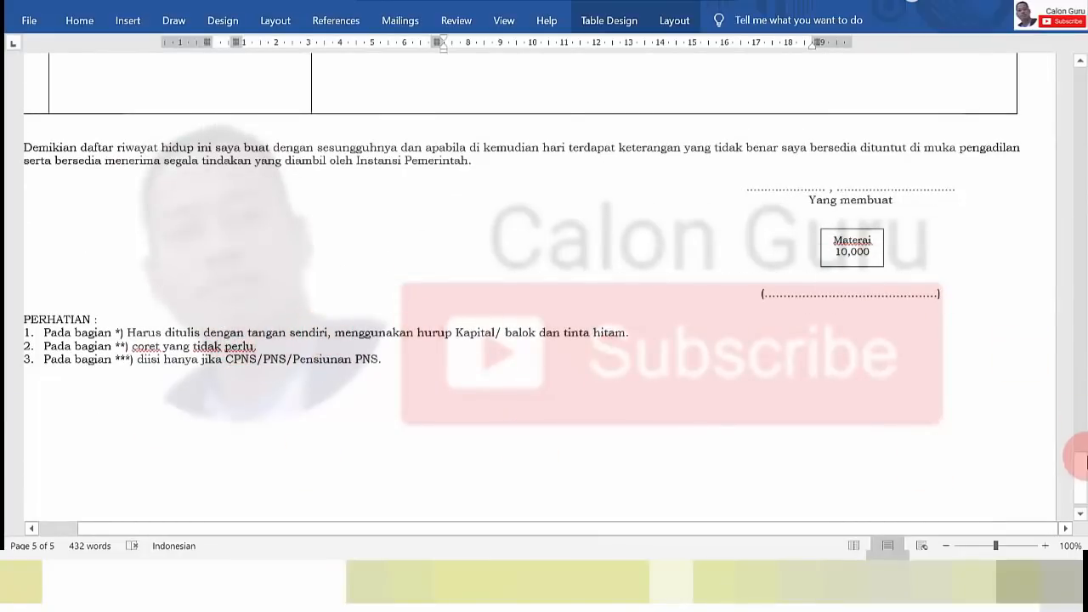
{"action": "left_click_drag", "start_coordinate": [1080, 497], "coordinate": [1081, 124]}
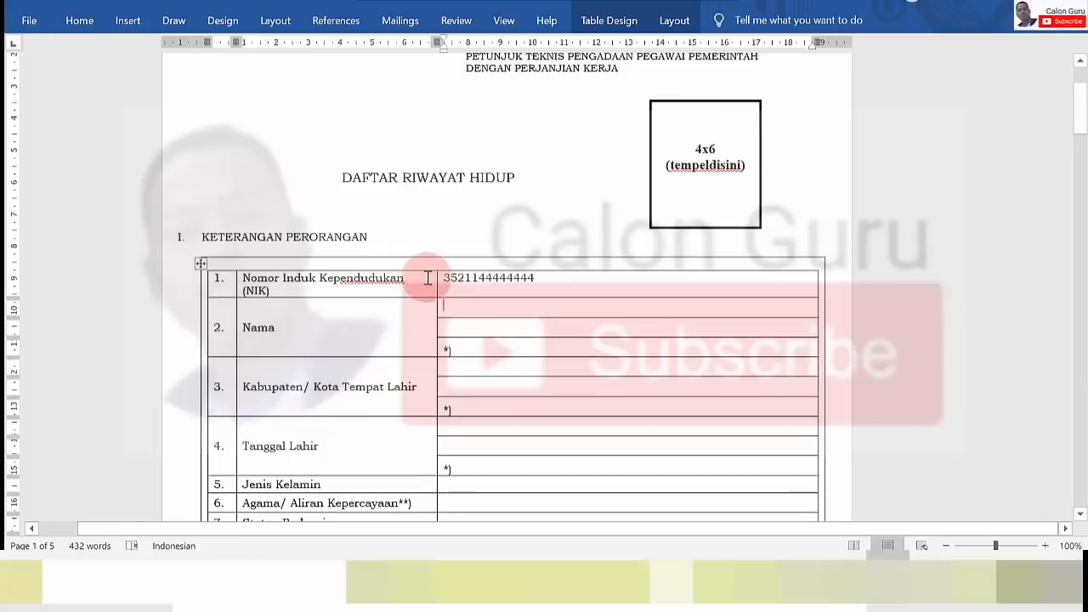
{"action": "double_click", "coordinate": [501, 281]}
{"action": "left_click", "coordinate": [473, 308]}
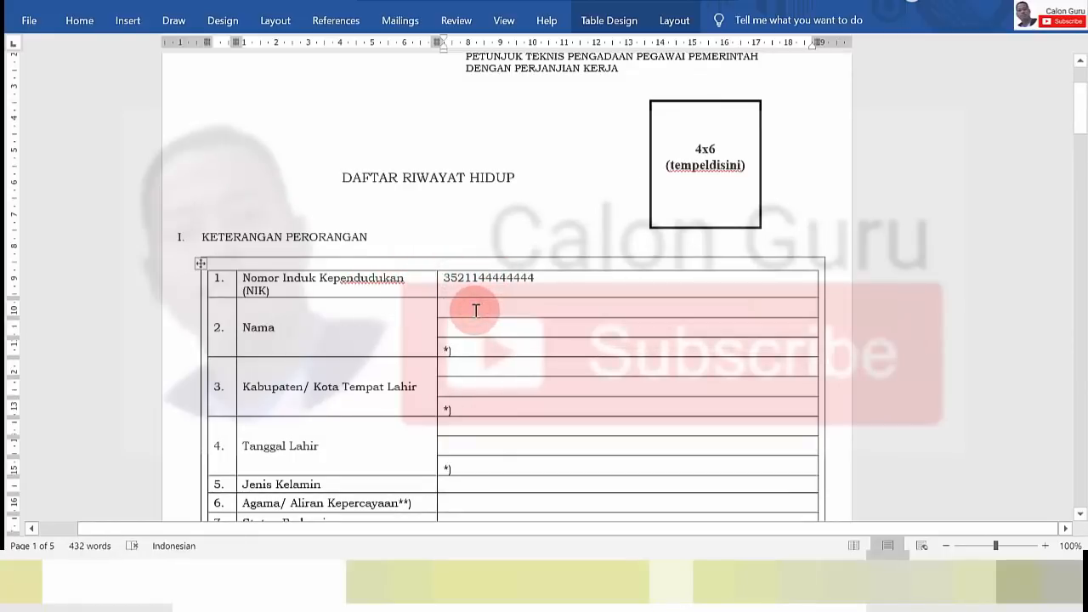
{"action": "type", "text": "HARY"}
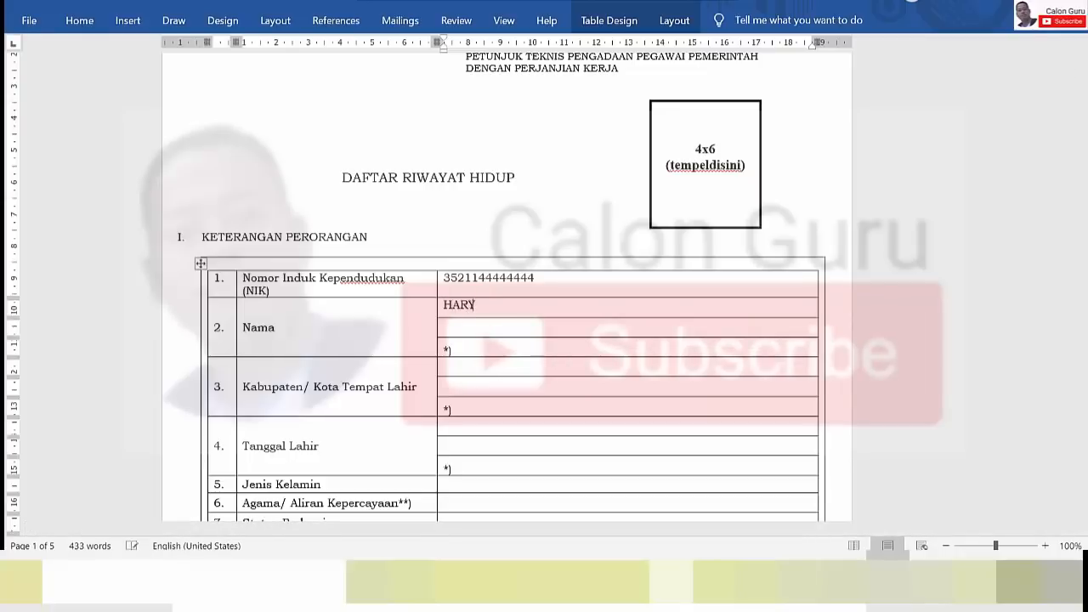
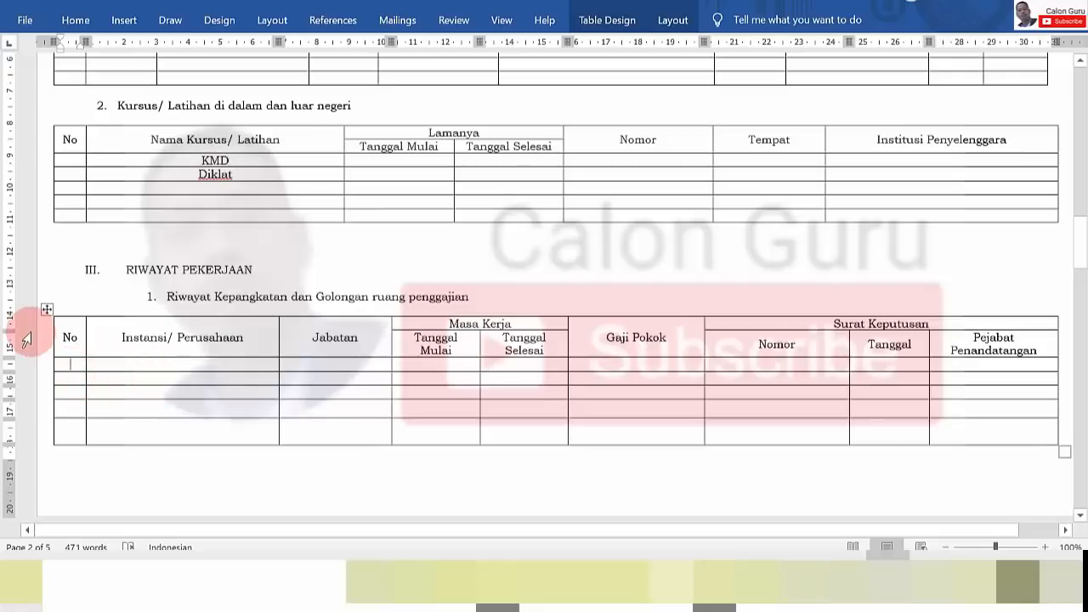
Enter 1 in the first No cell and SDN Jagir 5 as the institution
{"action": "left_click", "coordinate": [70, 364]}
{"action": "type", "text": "1"}
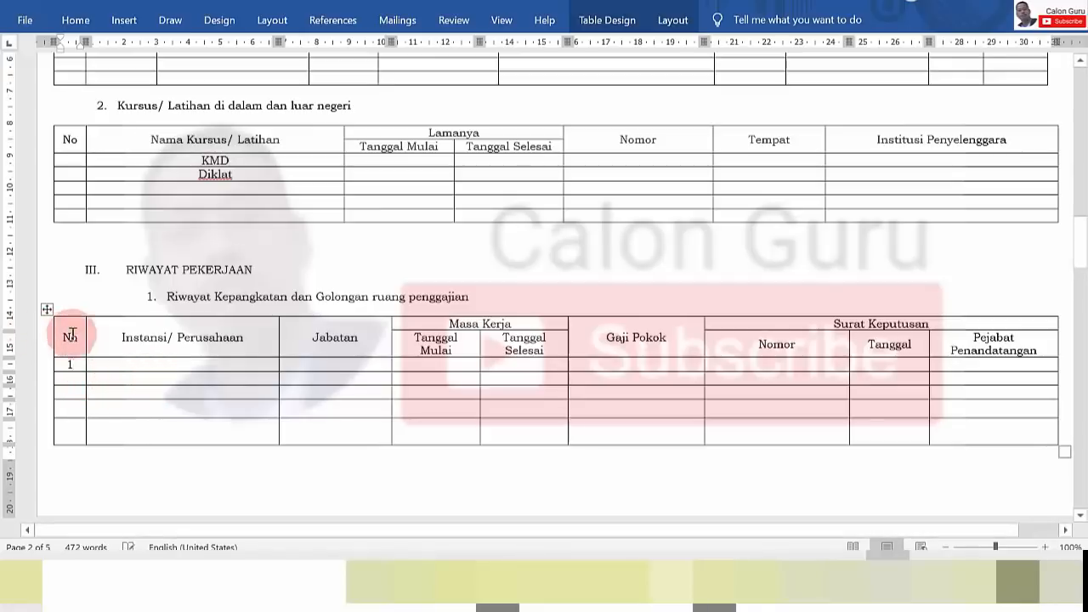
{"action": "left_click", "coordinate": [120, 364]}
{"action": "key", "text": "Caps_Lock"}
{"action": "type", "text": "SDN J"}
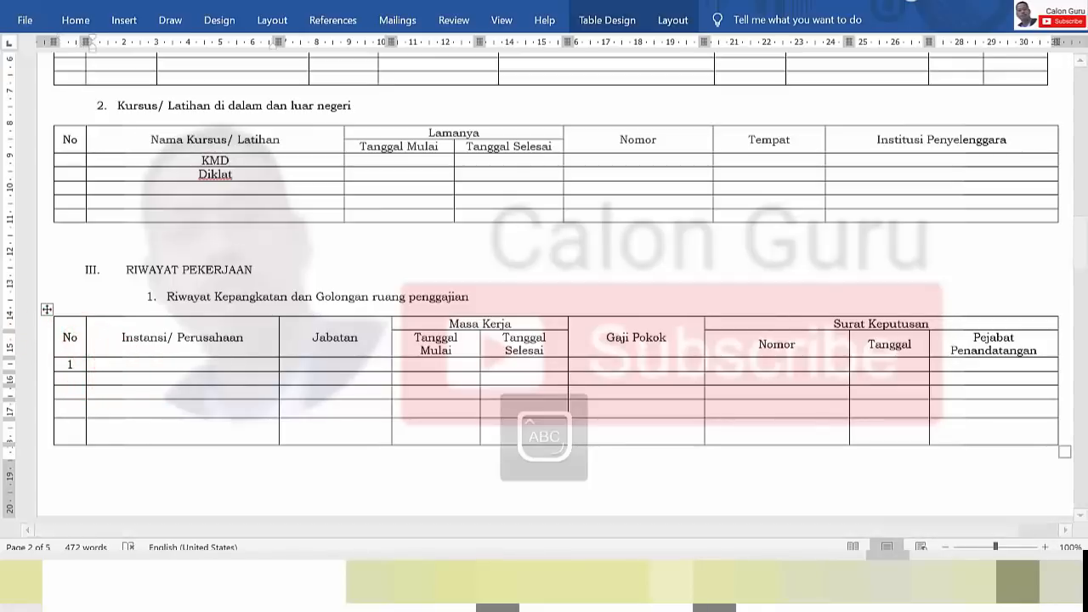
{"action": "key", "text": "Caps_Lock"}
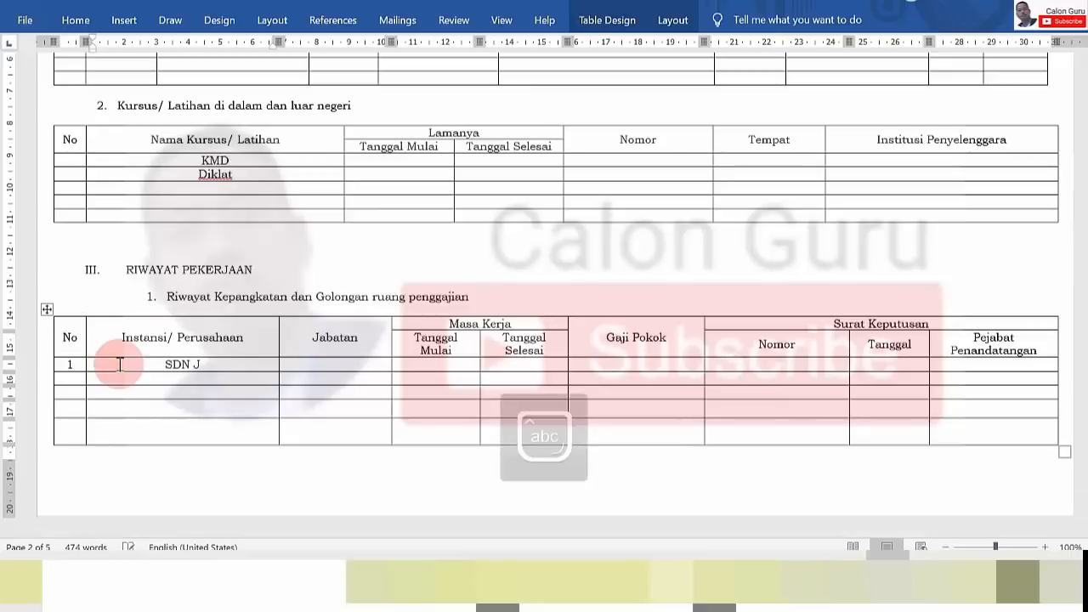
{"action": "type", "text": "agir "}
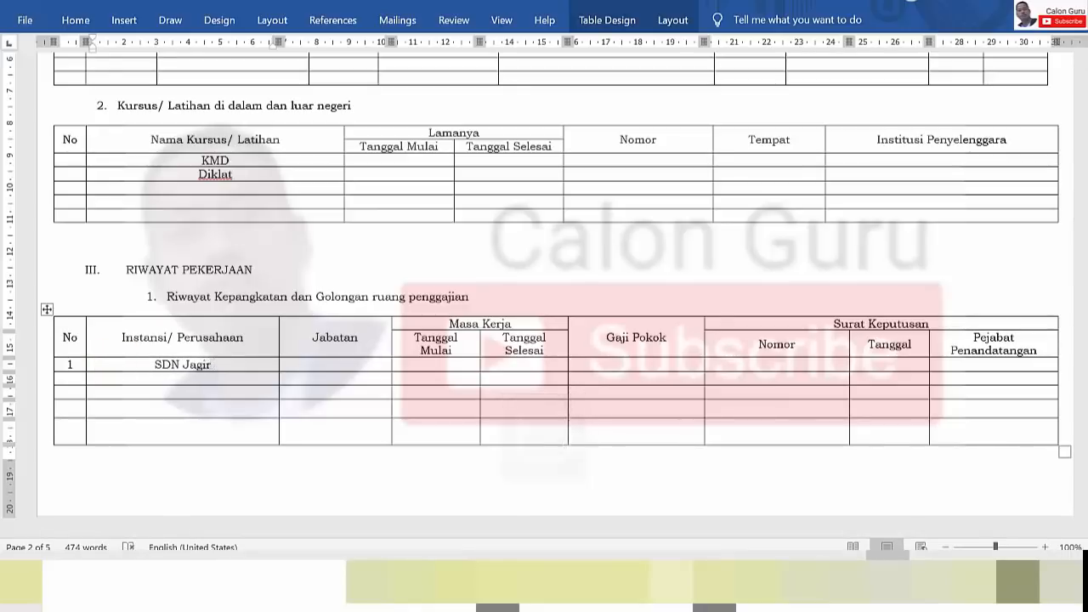
{"action": "type", "text": "5"}
{"action": "key", "text": "BackSpace"}
{"action": "type", "text": "5"}
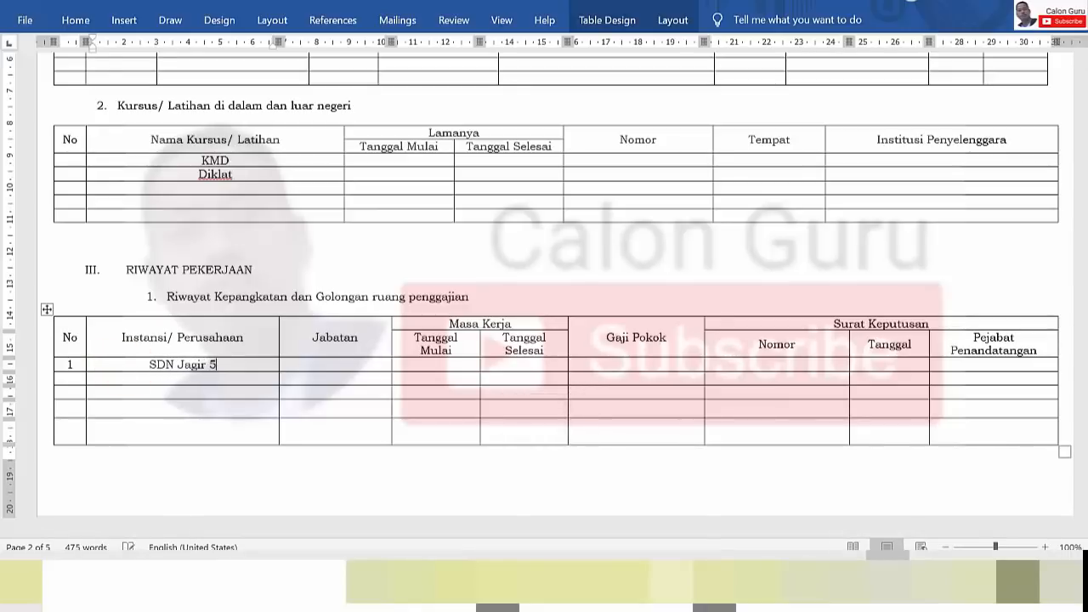
Type Guru Bahas Inggris as the first row's Jabatan
{"action": "left_click", "coordinate": [303, 366]}
{"action": "type", "text": "G"}
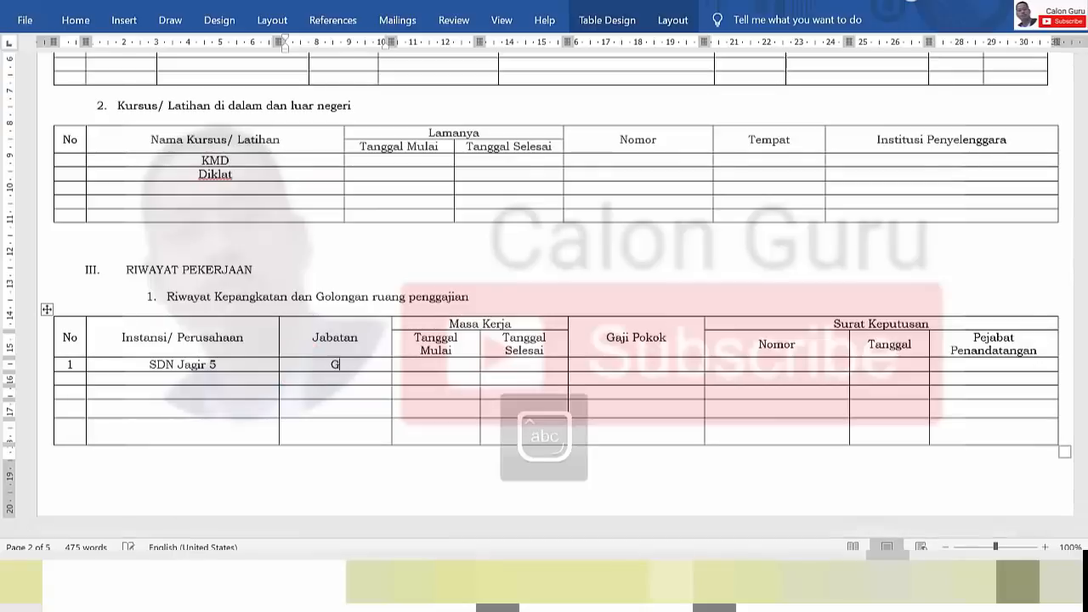
{"action": "type", "text": "uru B"}
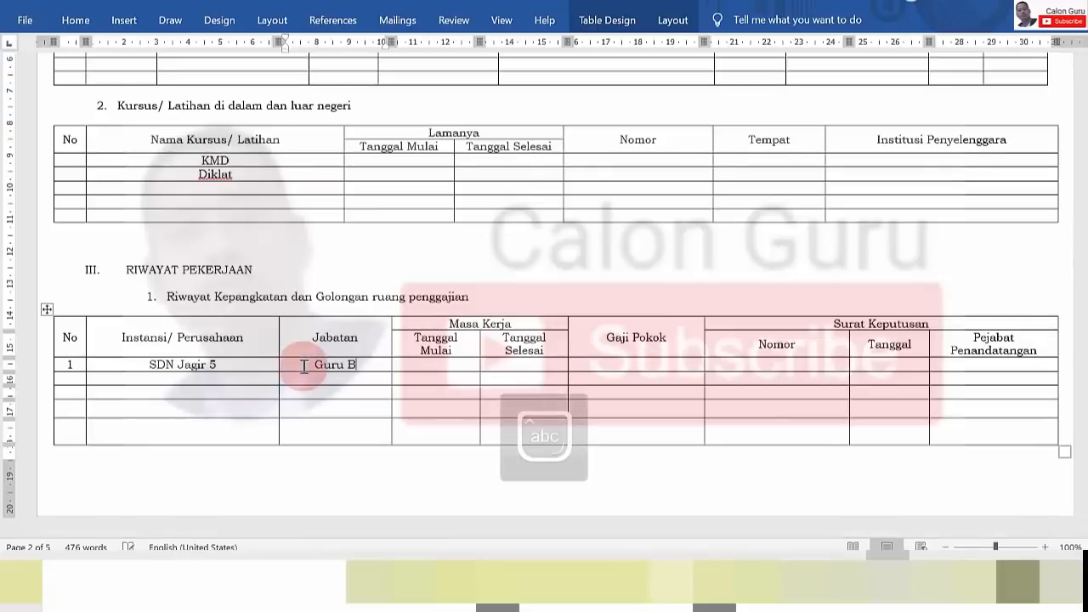
{"action": "type", "text": "ahas Ingg"}
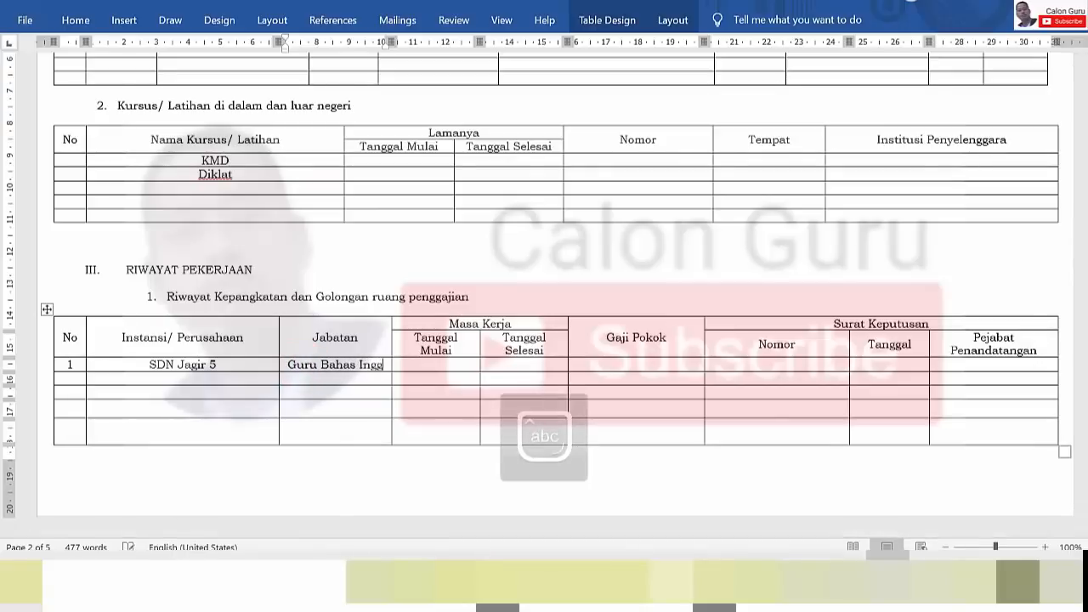
{"action": "type", "text": "ris"}
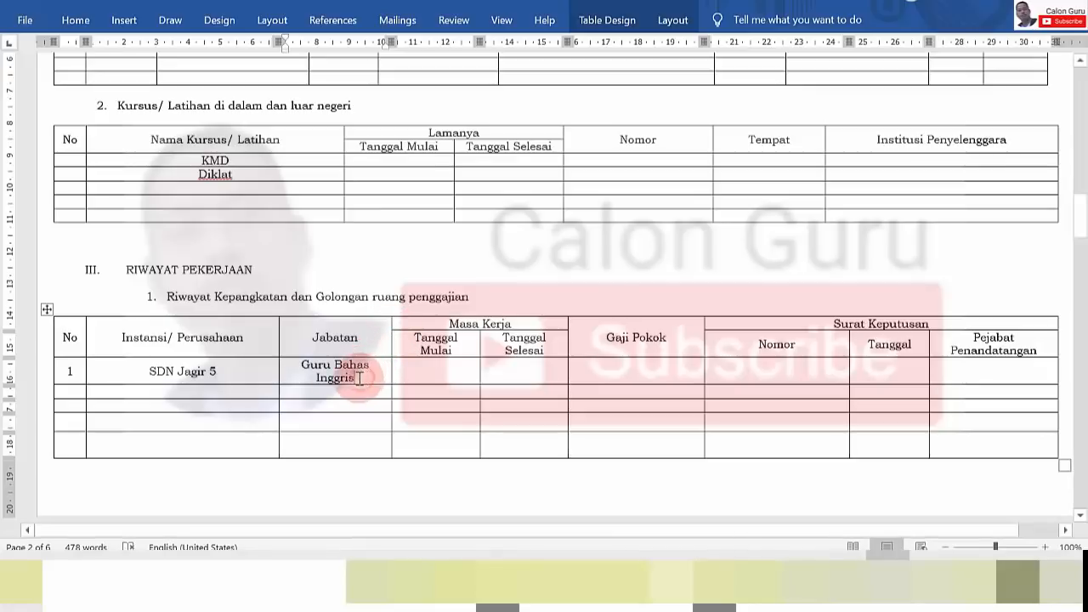
{"action": "left_click_drag", "start_coordinate": [371, 365], "coordinate": [289, 364]}
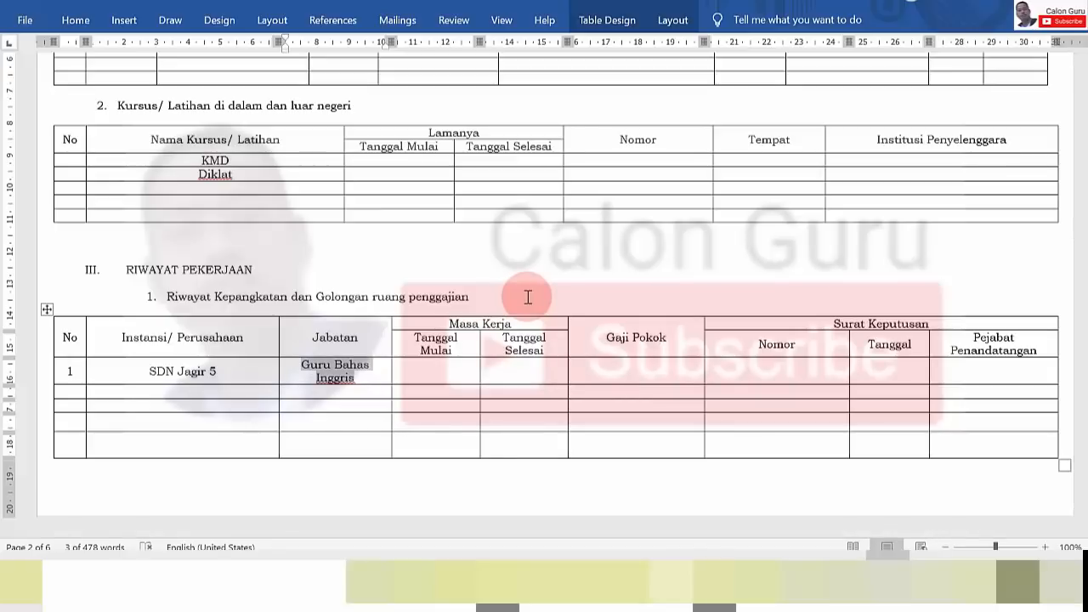
{"action": "left_click", "coordinate": [431, 367]}
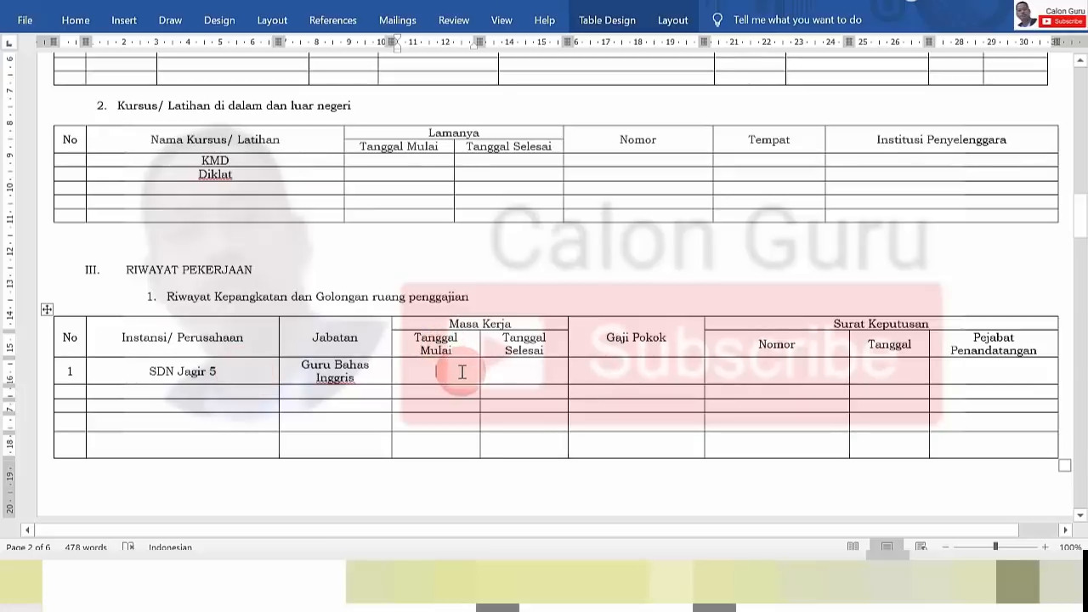
Enter 1 Juli 2004 in Tanggal Mulai and 29 Juni 2014 in Tanggal Selesai
{"action": "left_click", "coordinate": [461, 372]}
{"action": "type", "text": "1 Ju"}
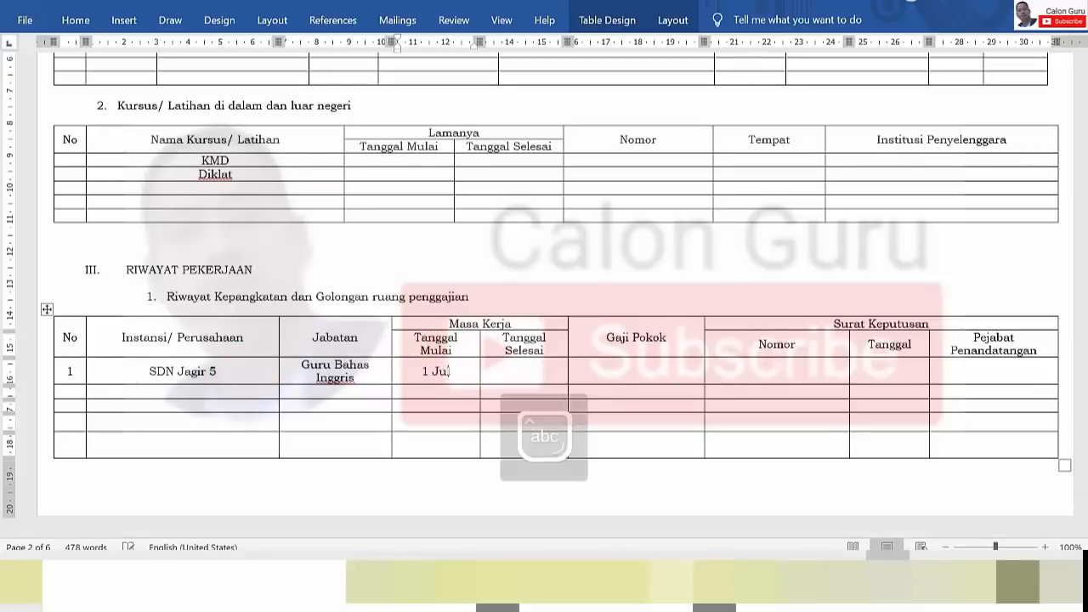
{"action": "type", "text": "li 2004"}
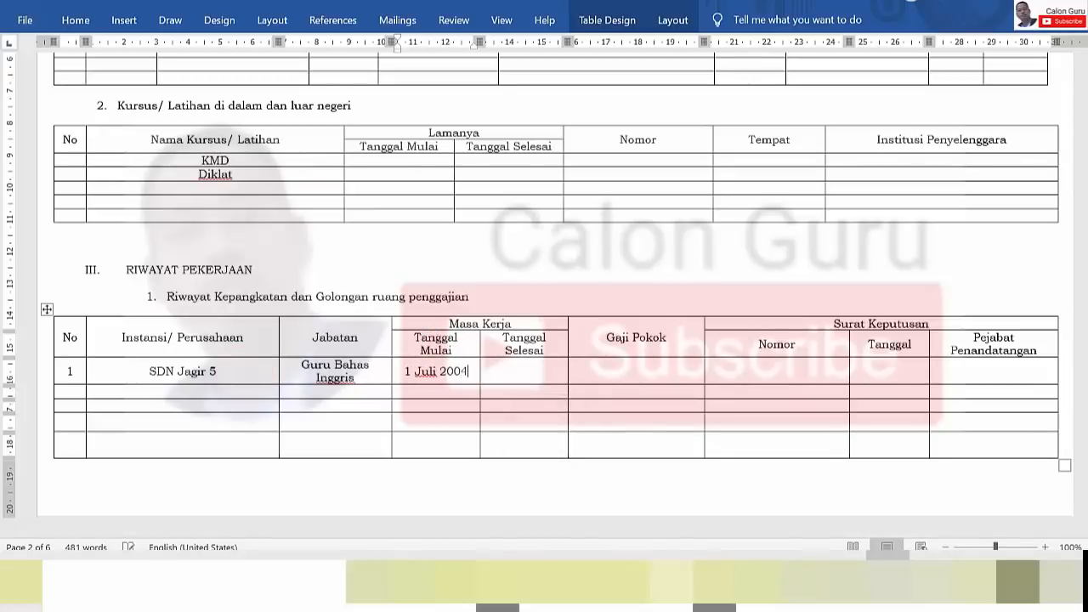
{"action": "left_click", "coordinate": [521, 371]}
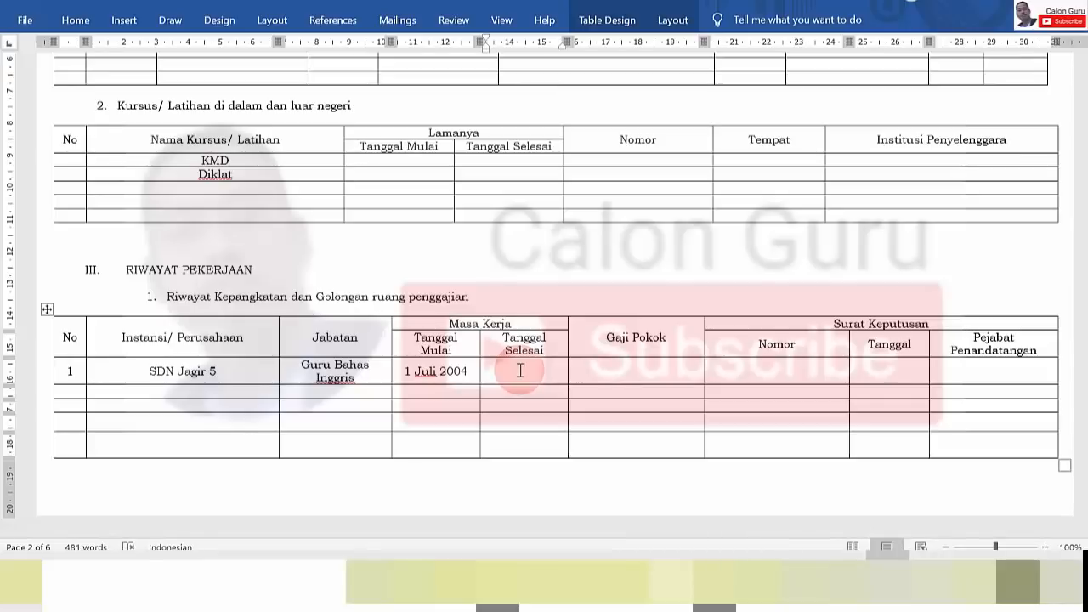
{"action": "left_click", "coordinate": [521, 371]}
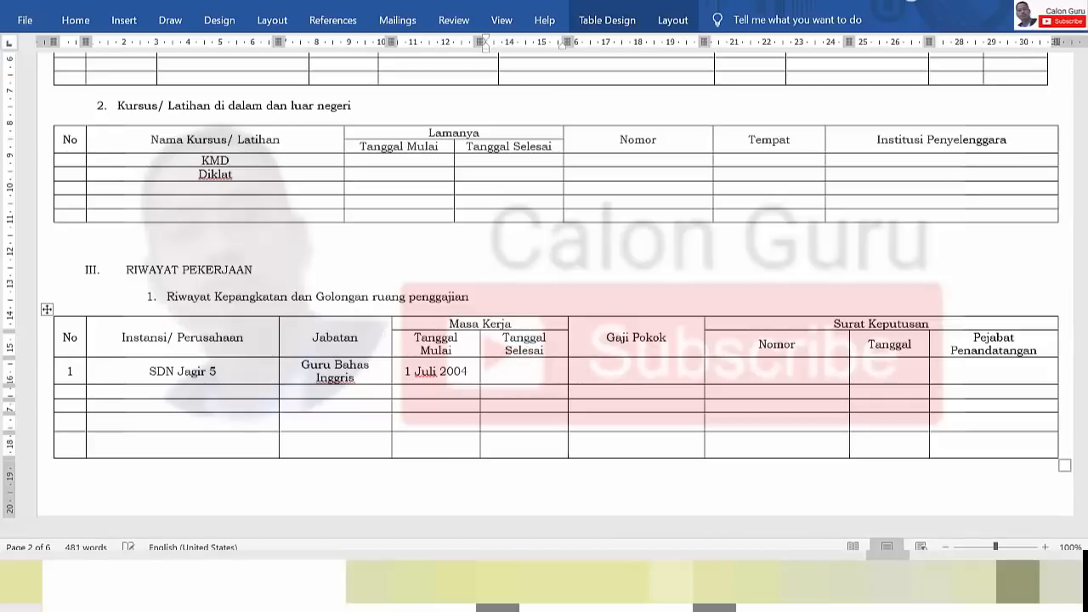
{"action": "type", "text": "6"}
{"action": "type", "text": "9"}
{"action": "key", "text": "BackSpace"}
{"action": "type", "text": "29"}
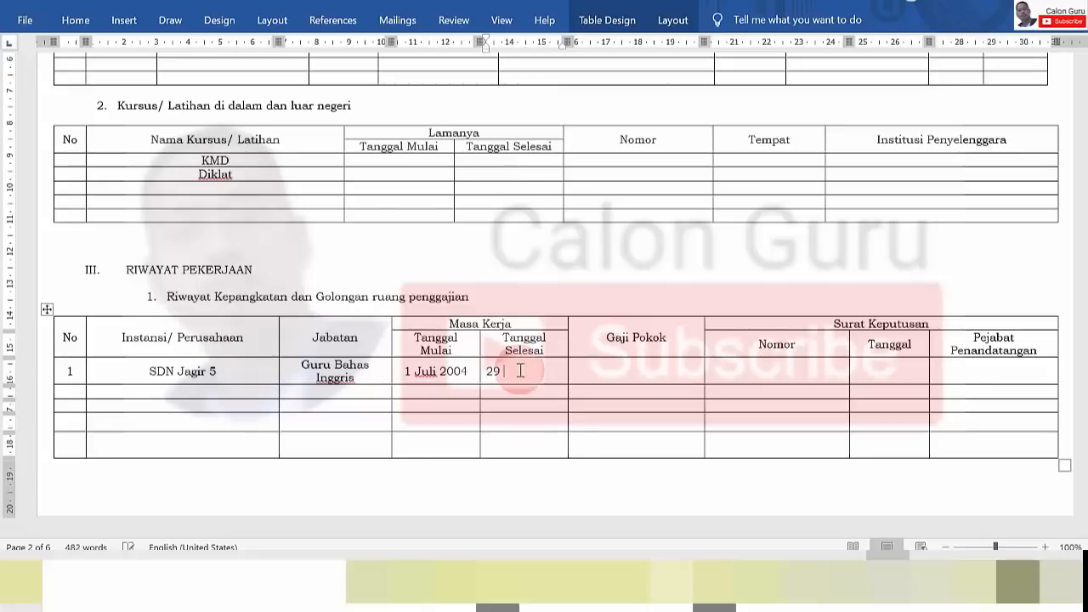
{"action": "type", "text": " Juni"}
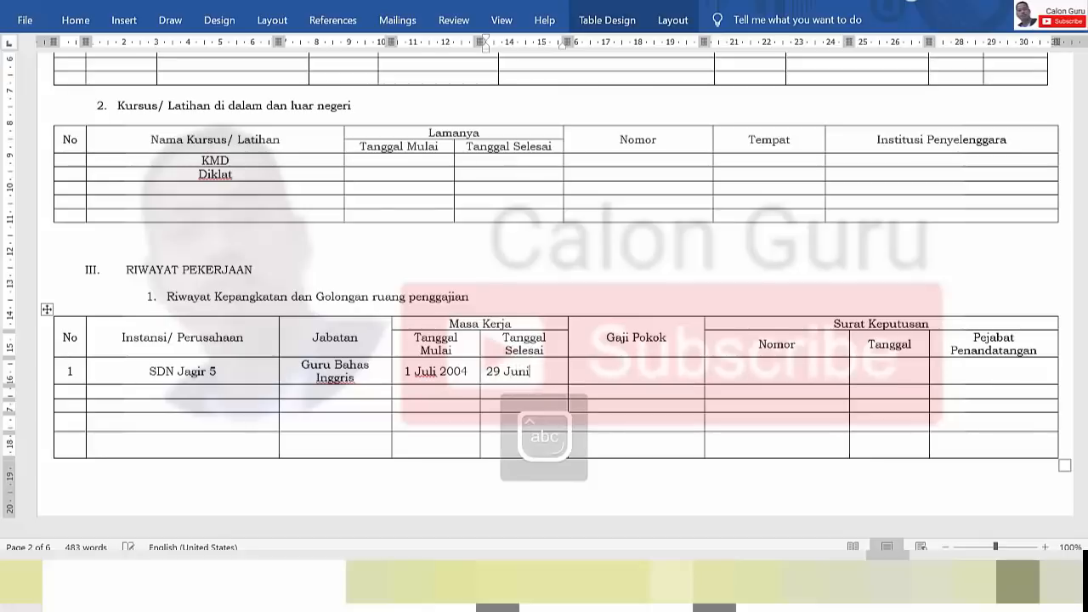
{"action": "type", "text": " 2014"}
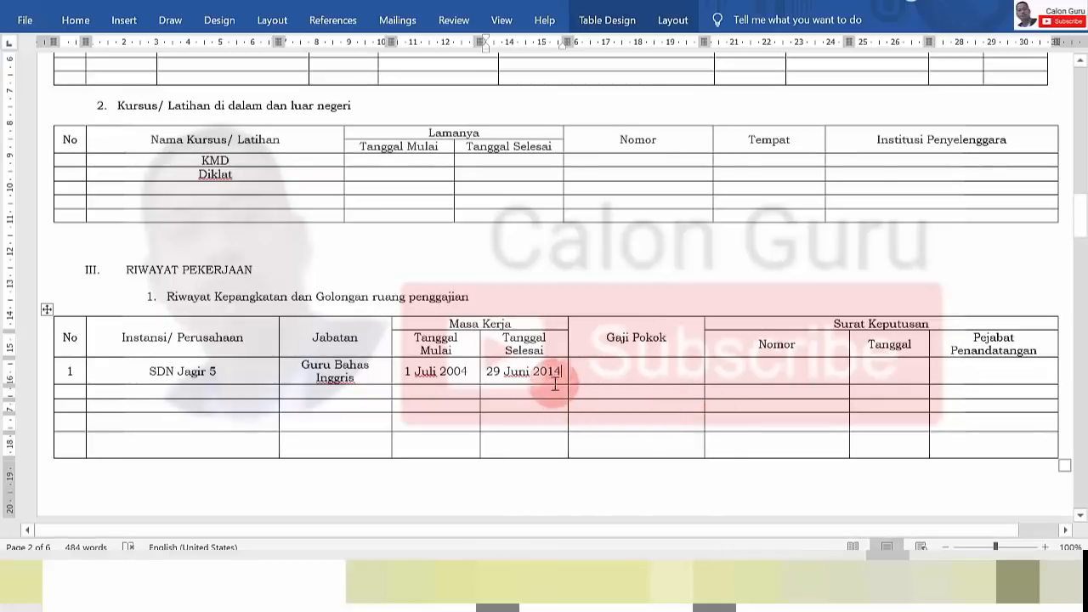
{"action": "left_click", "coordinate": [623, 370]}
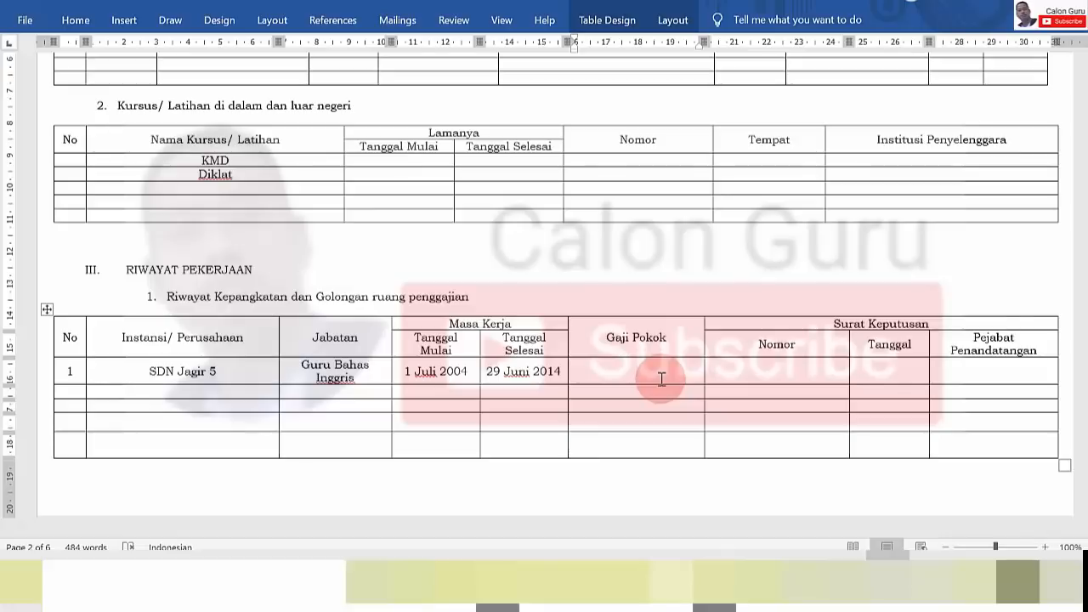
Skip the Nomor and Pejabat Penandatangan cells and scroll down toward section V
{"action": "left_click", "coordinate": [821, 378]}
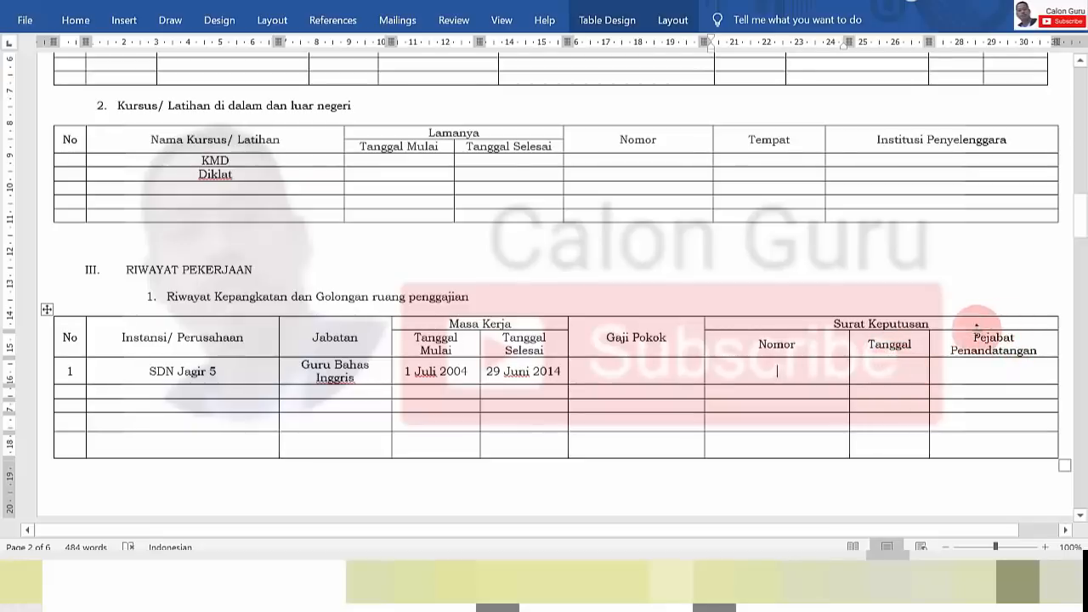
{"action": "left_click", "coordinate": [981, 374]}
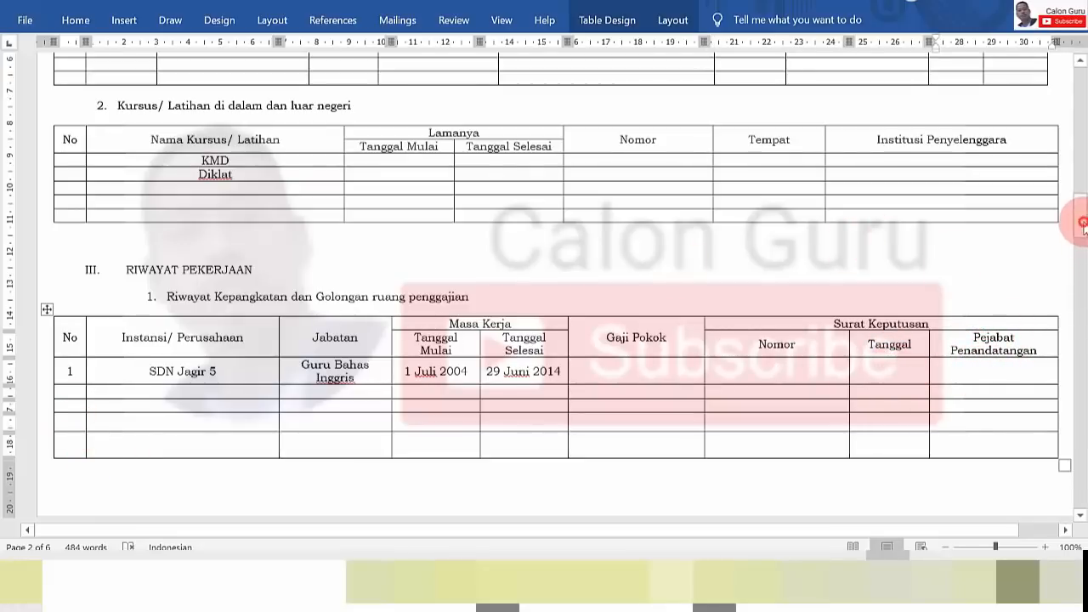
{"action": "left_click_drag", "start_coordinate": [1081, 223], "coordinate": [1080, 230]}
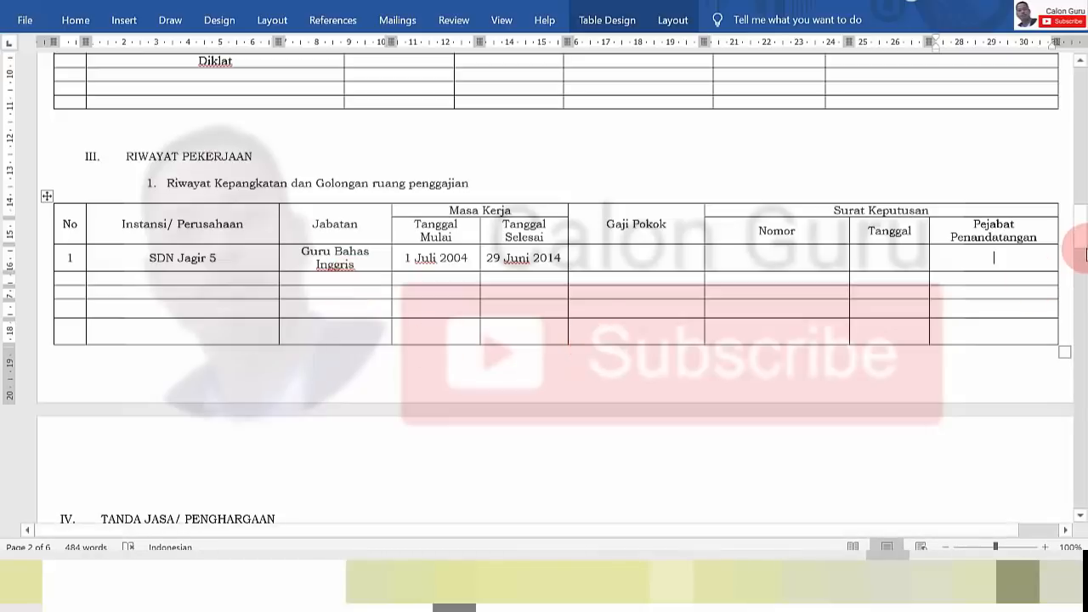
{"action": "left_click_drag", "start_coordinate": [1078, 231], "coordinate": [1072, 268]}
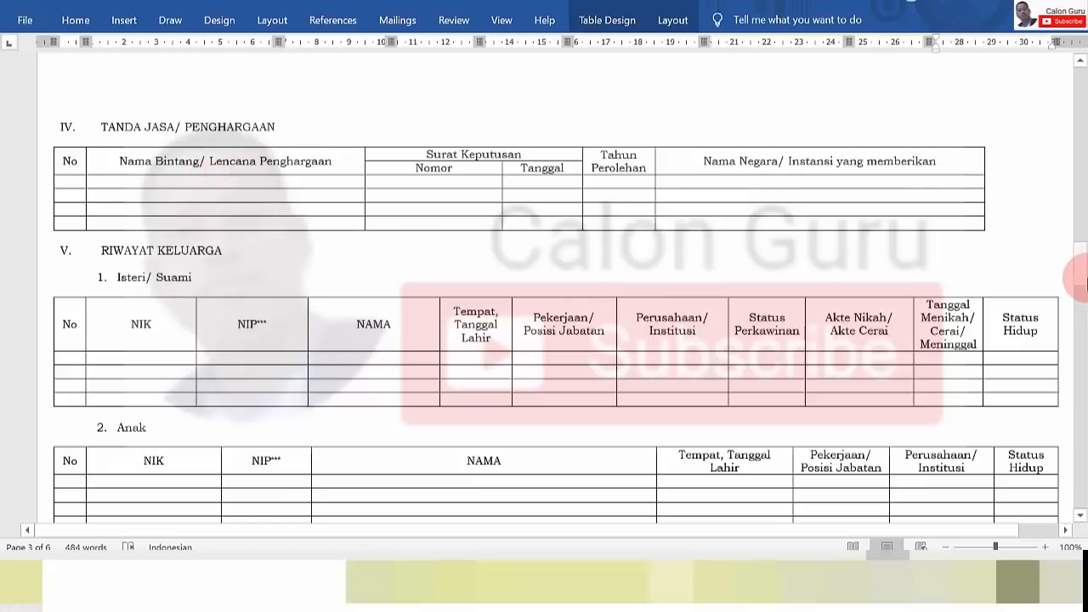
Number the spouse table's first row '1.' and remove the stray 2 from row 2
{"action": "scroll", "coordinate": [1080, 281], "scroll_direction": "down", "scroll_amount": 3}
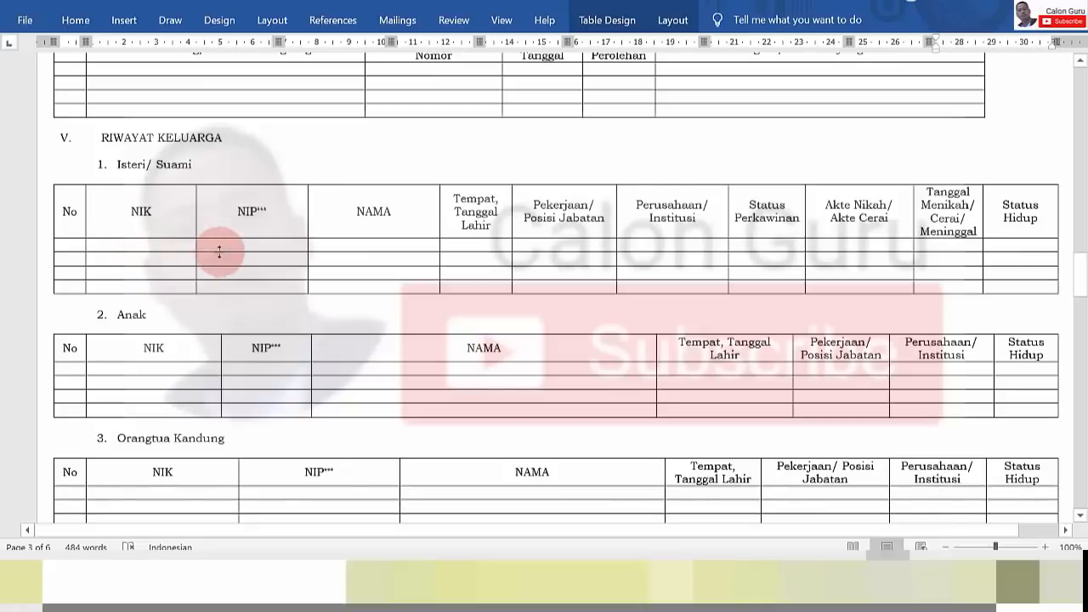
{"action": "left_click", "coordinate": [265, 257]}
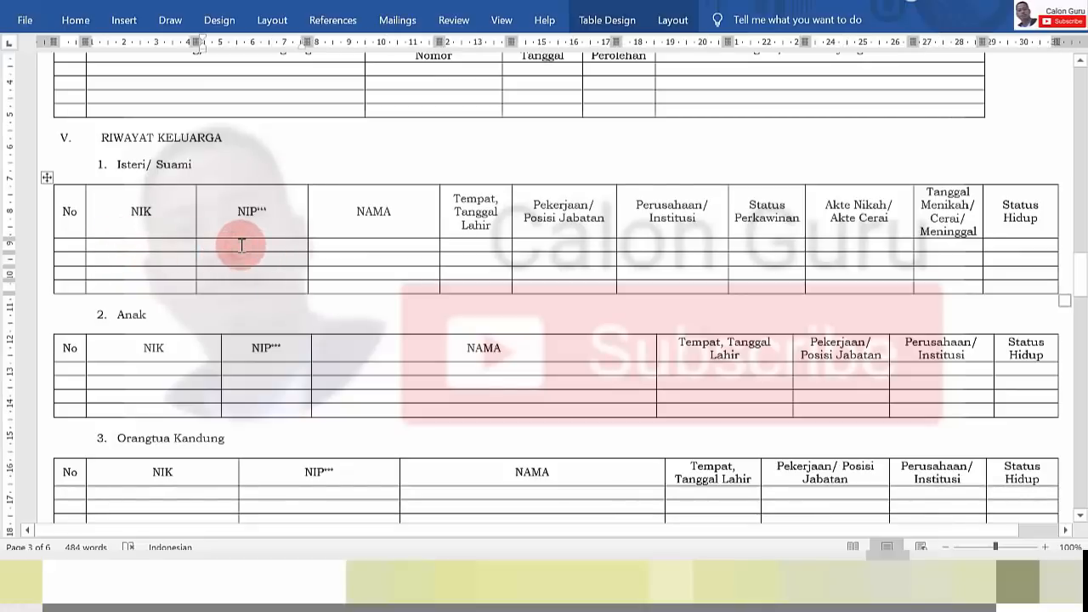
{"action": "left_click", "coordinate": [79, 245]}
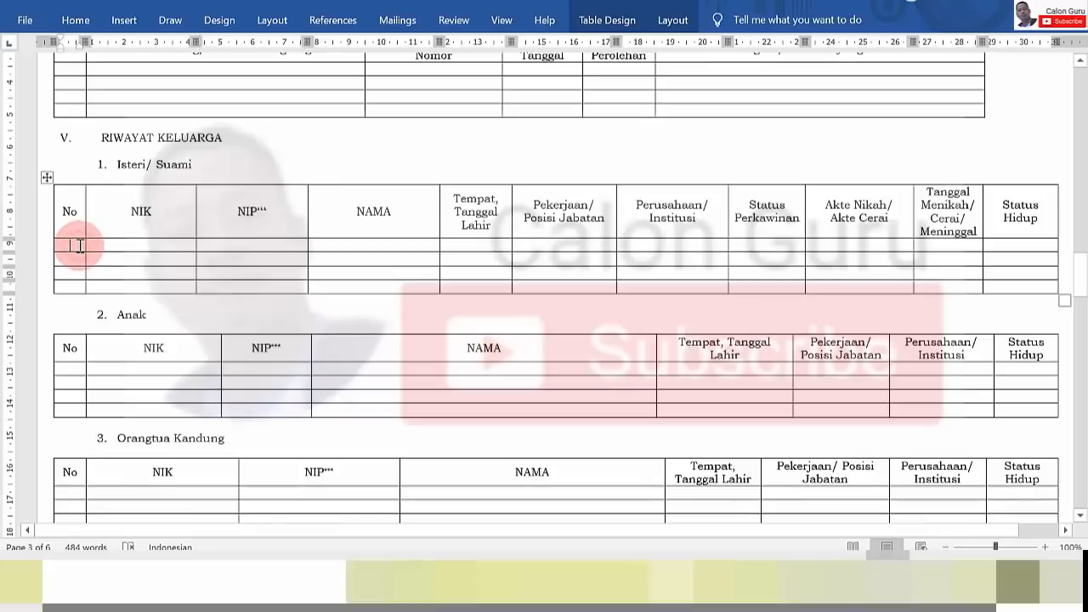
{"action": "type", "text": "1"}
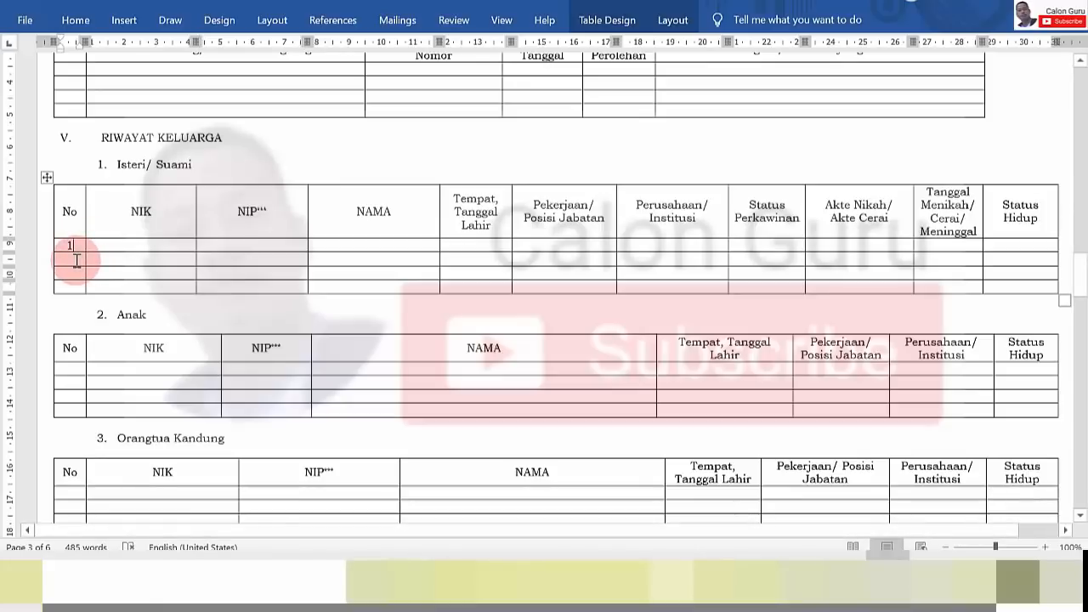
{"action": "type", "text": "."}
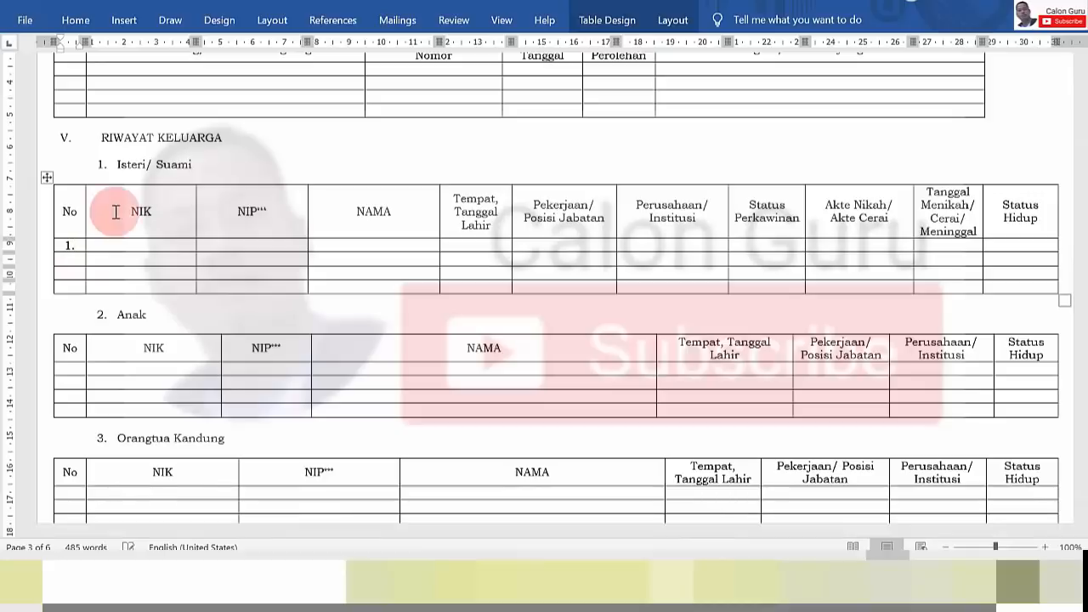
{"action": "left_click", "coordinate": [75, 258]}
{"action": "type", "text": "2"}
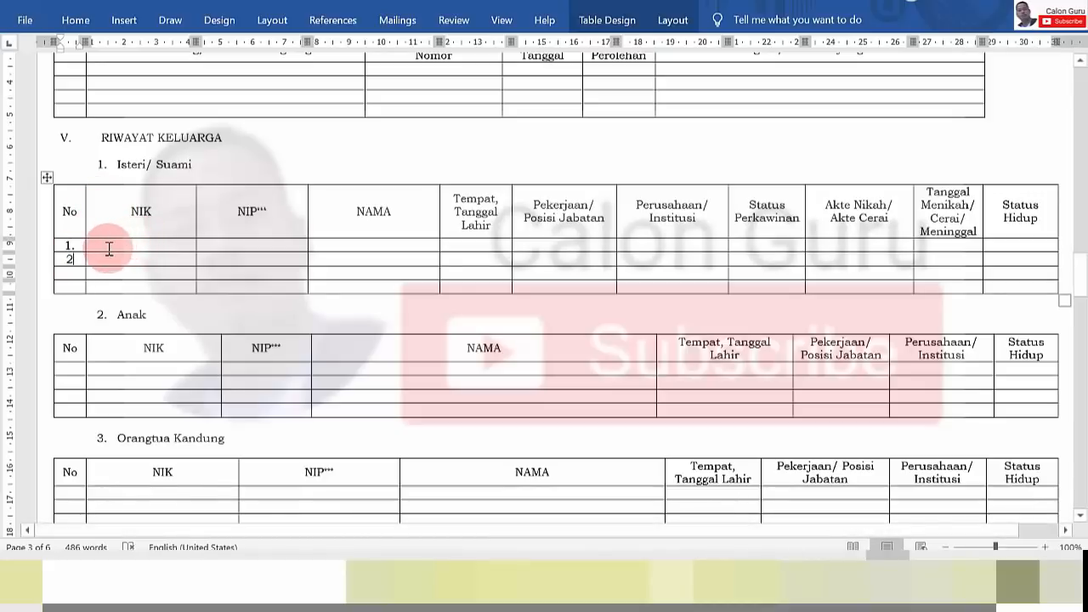
{"action": "key", "text": "BackSpace"}
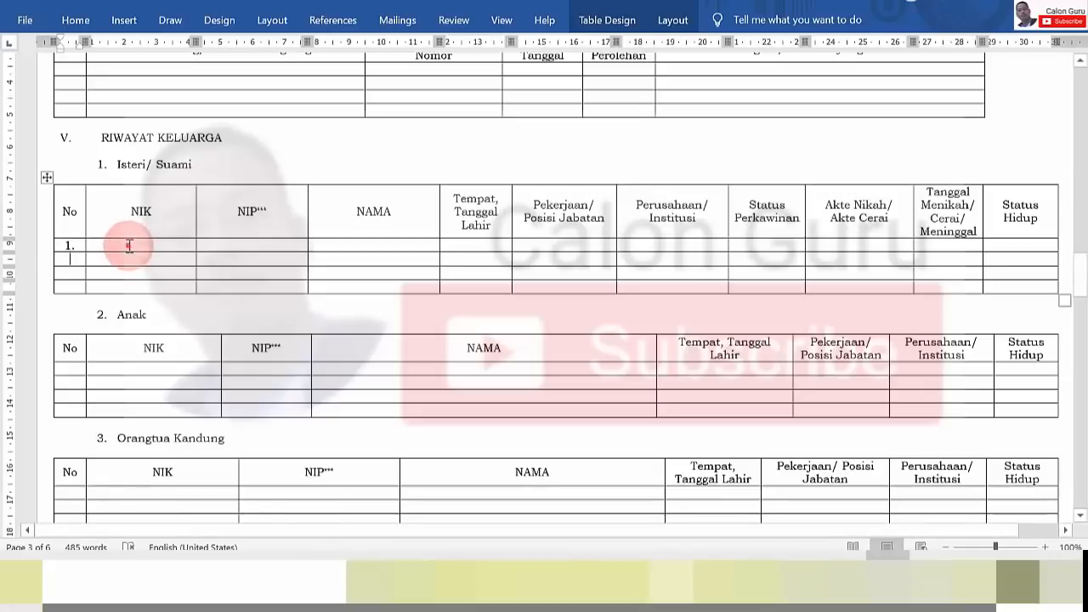
Type the spouse's name in capitals and move it from the NIK cell into NAMA
{"action": "left_click", "coordinate": [129, 245]}
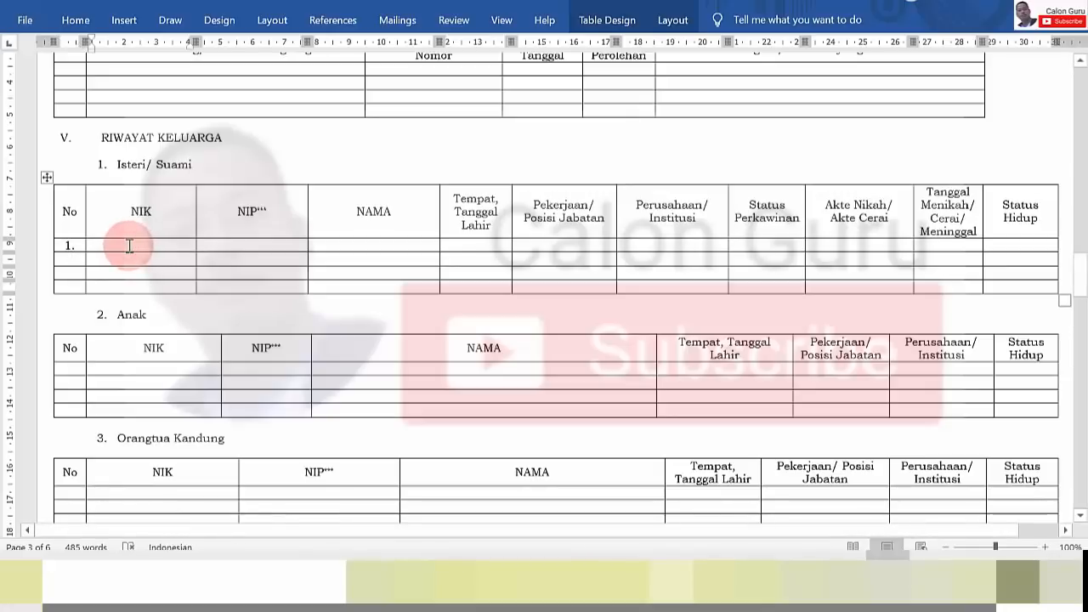
{"action": "key", "text": "Caps_Lock"}
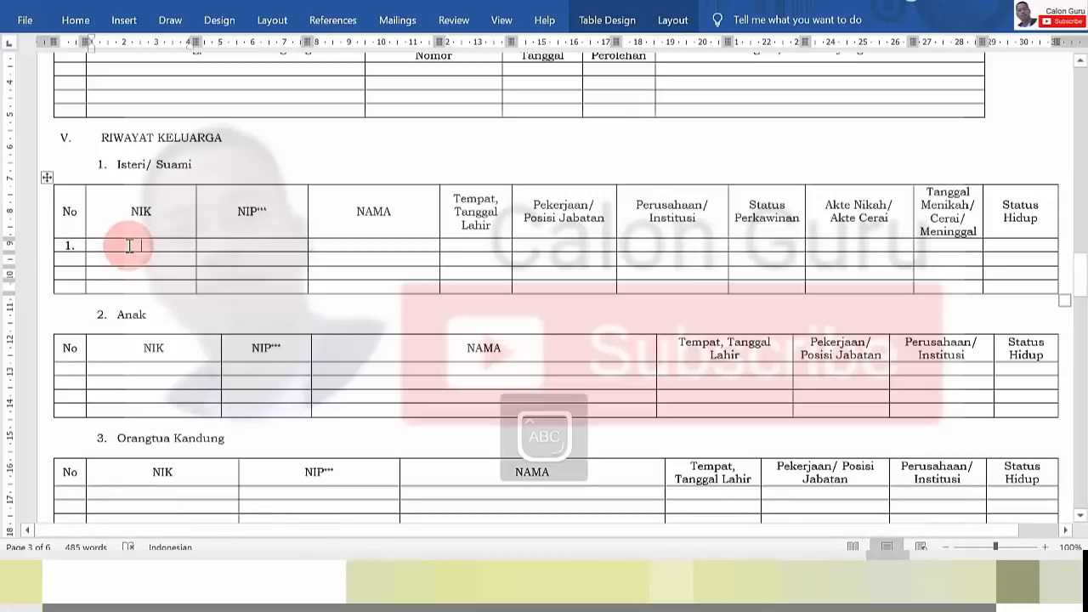
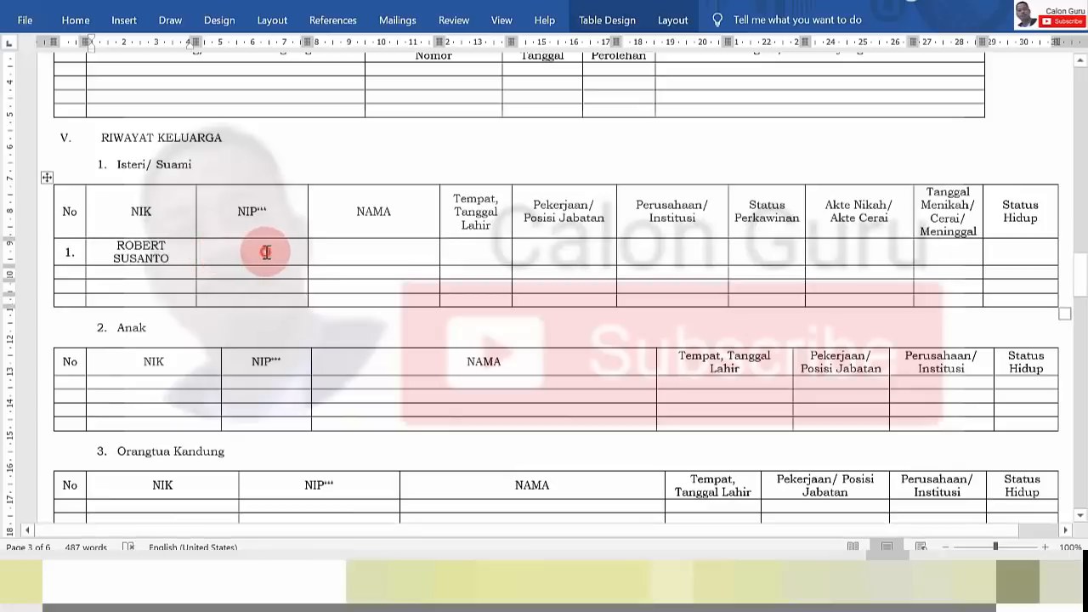
{"action": "type", "text": "-"}
{"action": "left_click", "coordinate": [393, 260]}
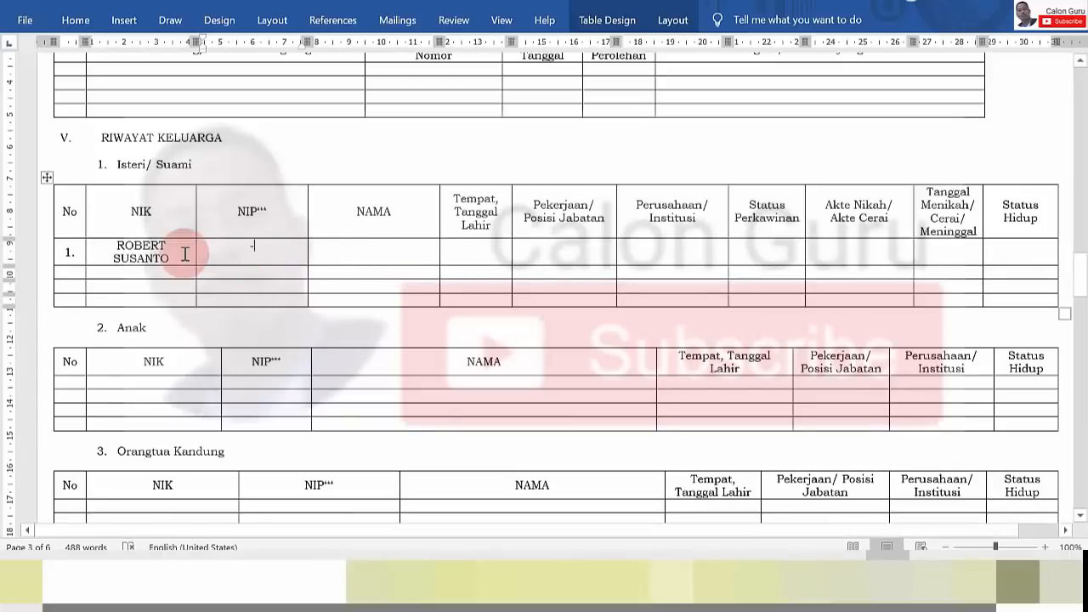
{"action": "left_click", "coordinate": [103, 249]}
{"action": "key", "text": "ctrl+c"}
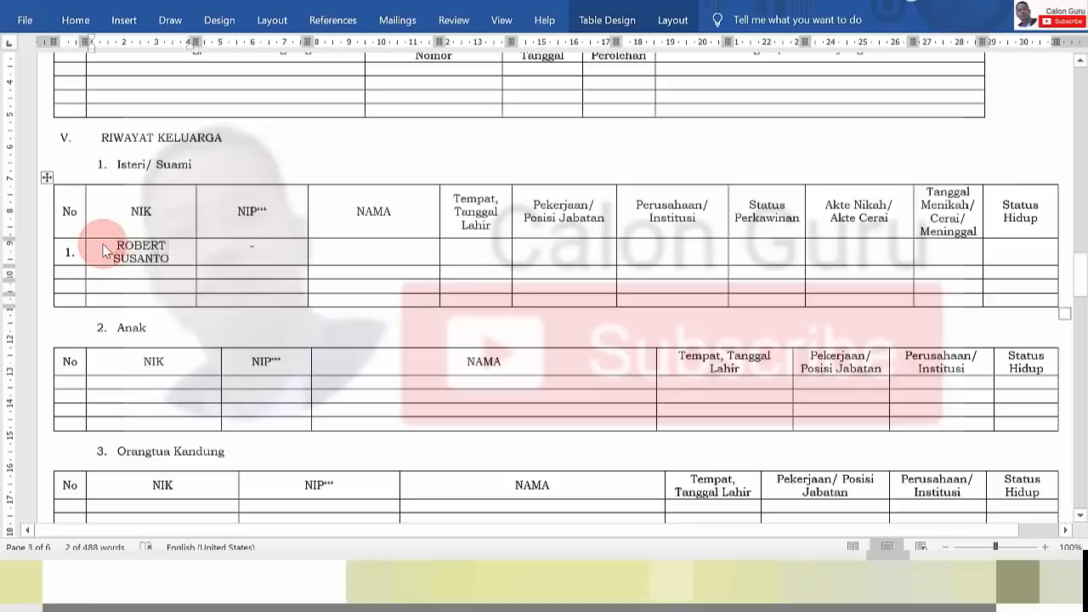
{"action": "key", "text": "Delete"}
{"action": "left_click", "coordinate": [378, 243]}
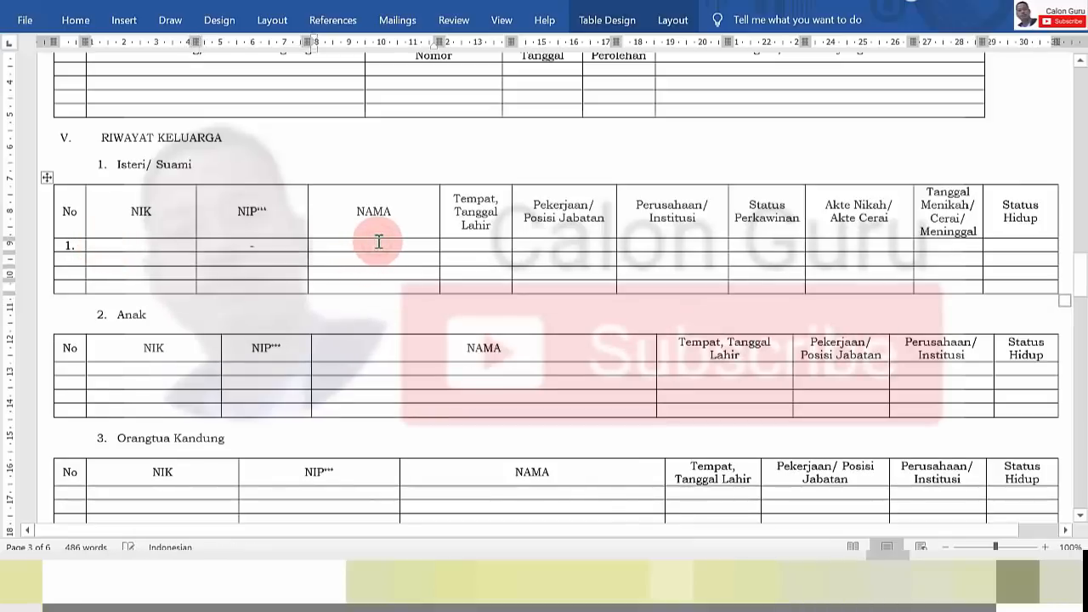
{"action": "key", "text": "ctrl+v"}
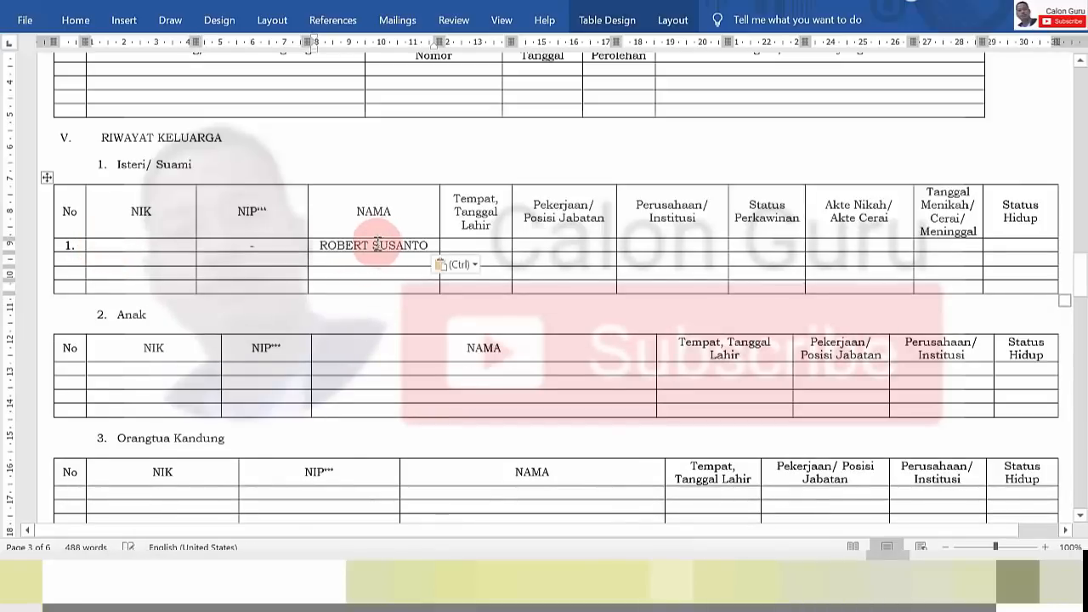
Enter the first digits of the spouse's NIK in row 1's NIK cell
{"action": "left_click", "coordinate": [154, 246]}
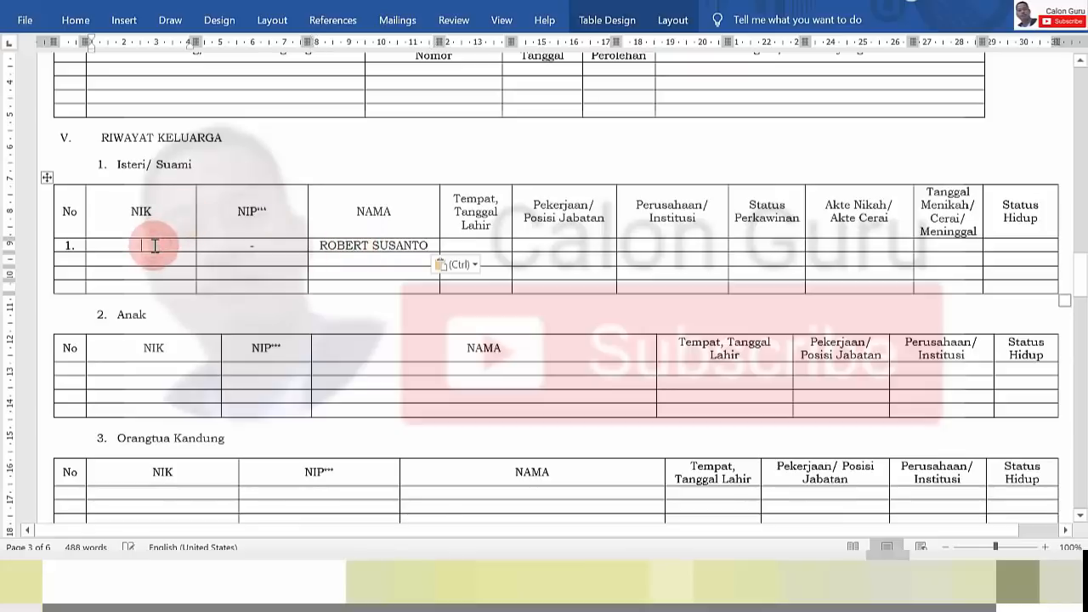
{"action": "type", "text": "35211"}
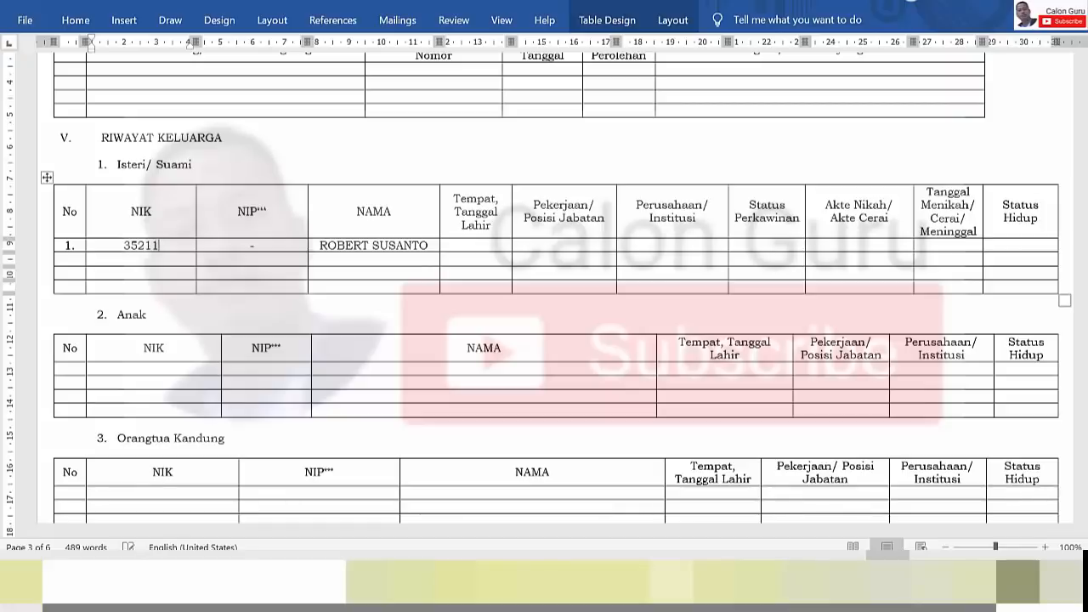
{"action": "left_click", "coordinate": [253, 261]}
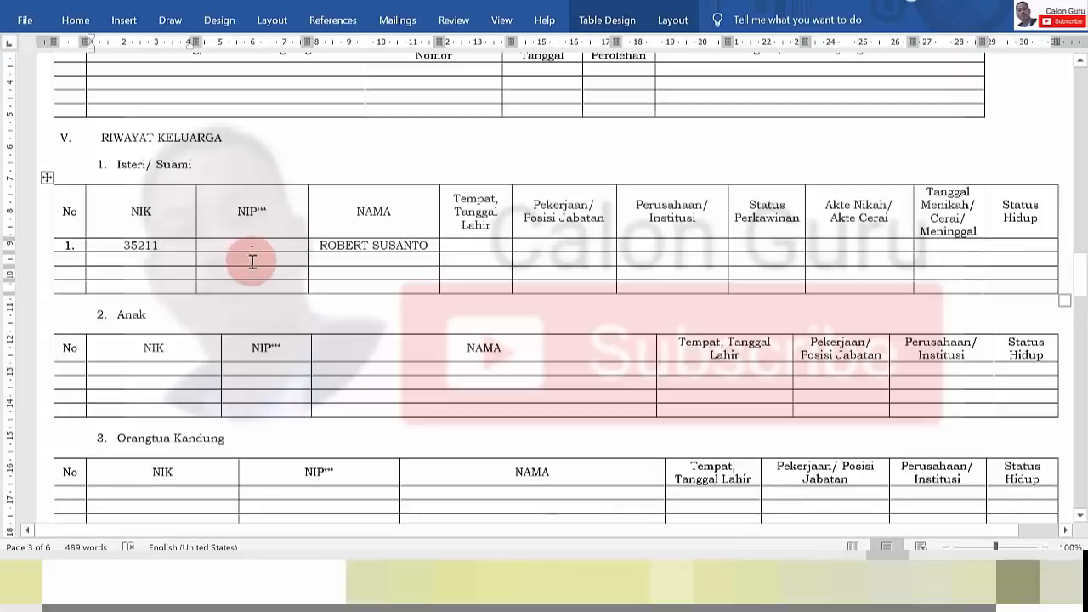
{"action": "type", "text": "//..."}
{"action": "left_click", "coordinate": [409, 252]}
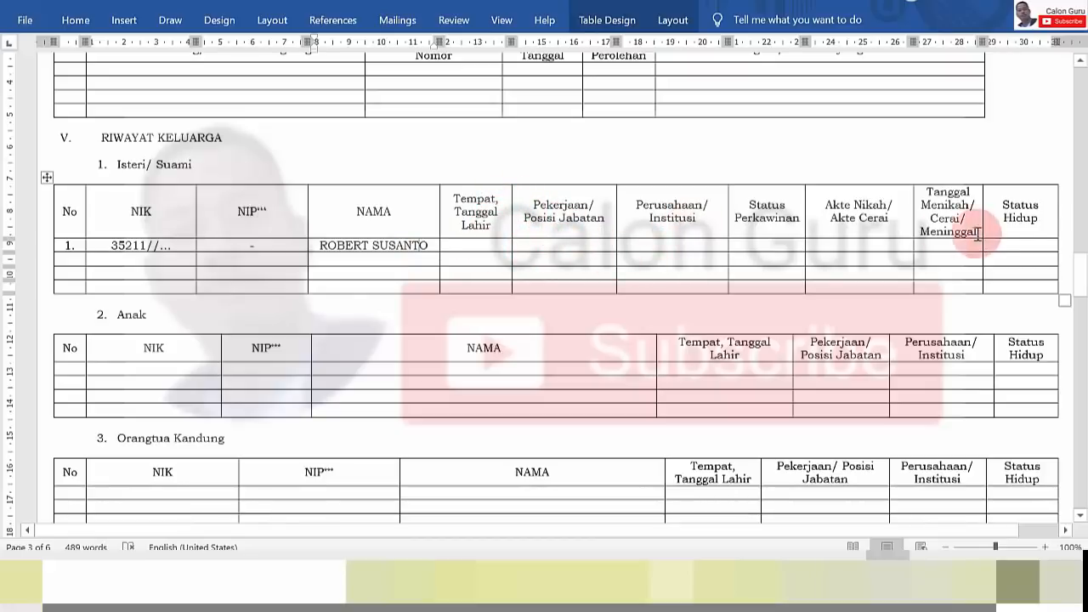
Scroll down to page 6 and place the cursor in section VII's NOMOR cell
{"action": "scroll", "coordinate": [1079, 284], "scroll_direction": "down", "scroll_amount": 5}
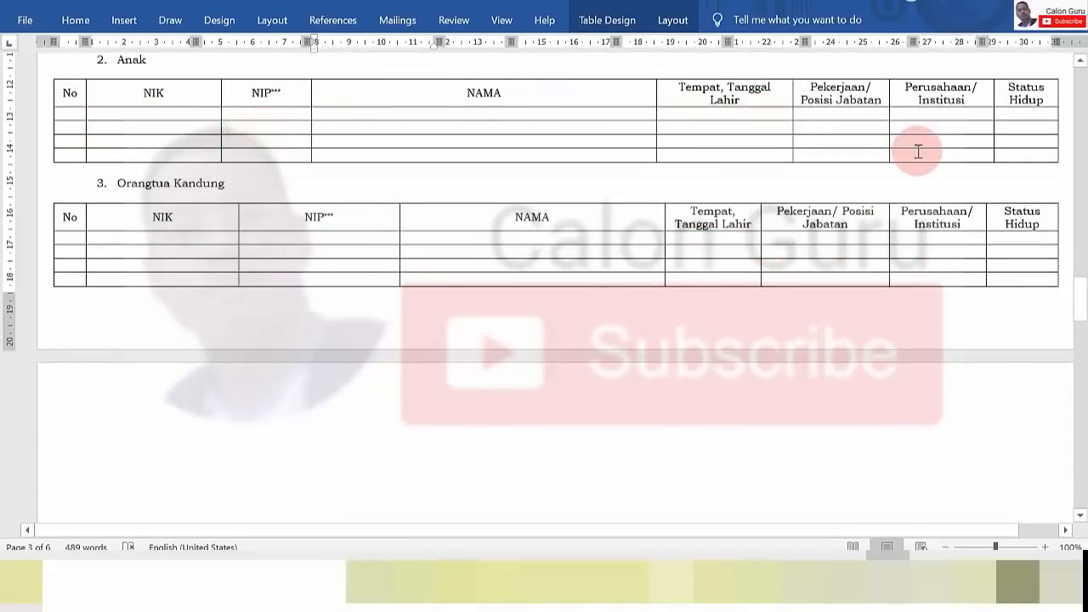
{"action": "left_click_drag", "start_coordinate": [1084, 304], "coordinate": [1080, 436]}
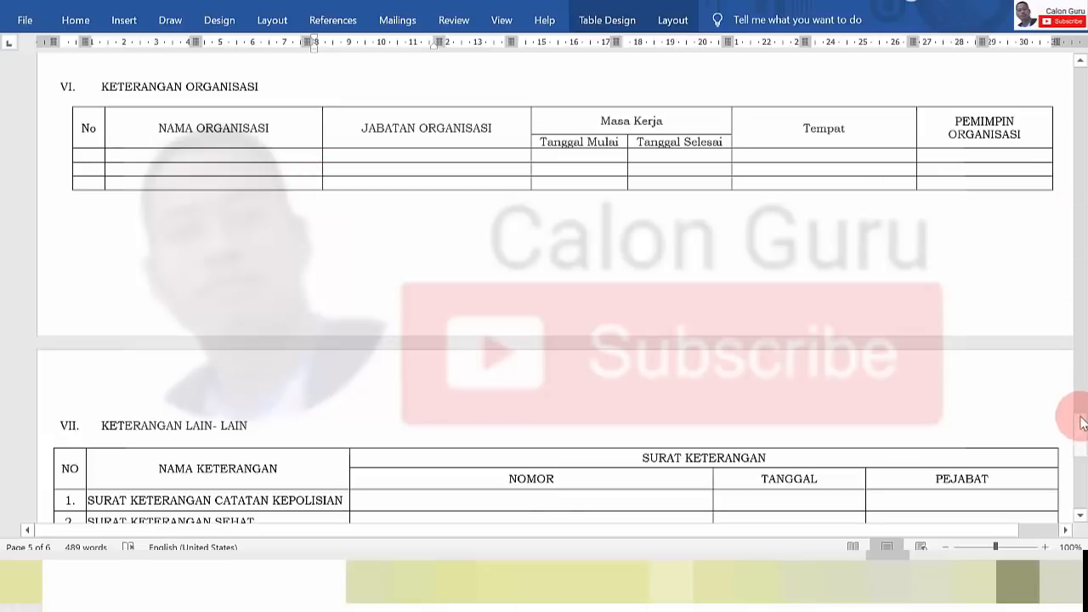
{"action": "left_click_drag", "start_coordinate": [1081, 436], "coordinate": [1083, 464]}
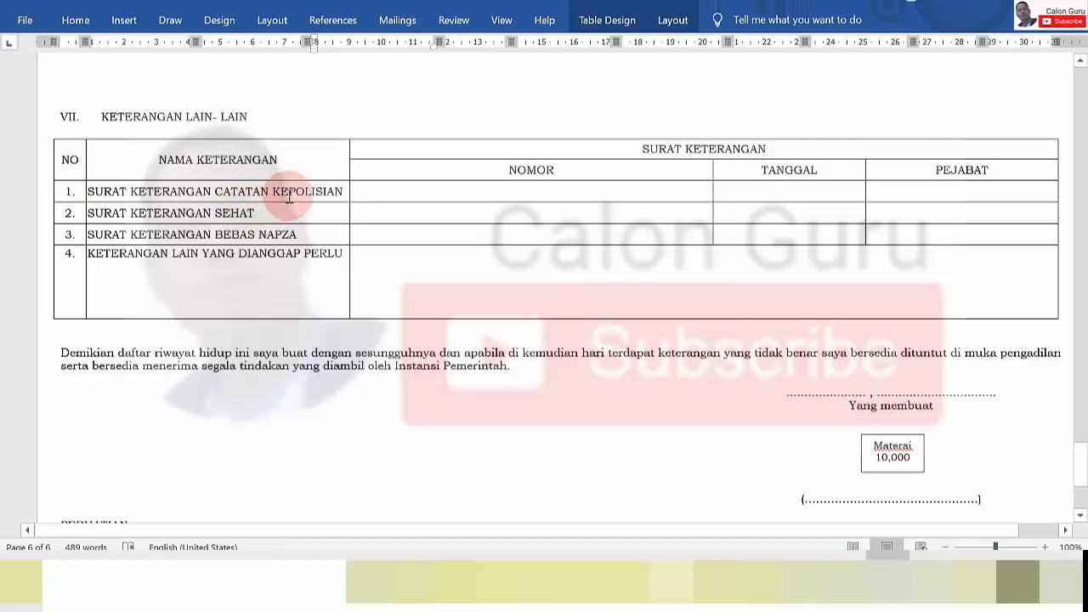
{"action": "left_click", "coordinate": [406, 190]}
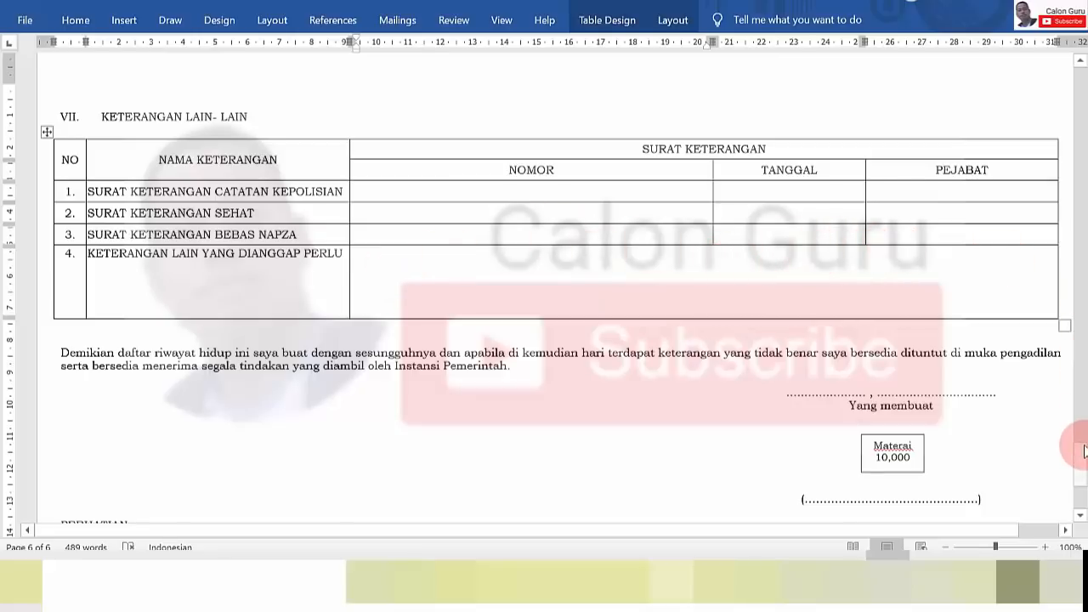
Check the dotted place-and-date line above Yang membuat, then return to page 1
{"action": "left_click_drag", "start_coordinate": [1085, 472], "coordinate": [1085, 481]}
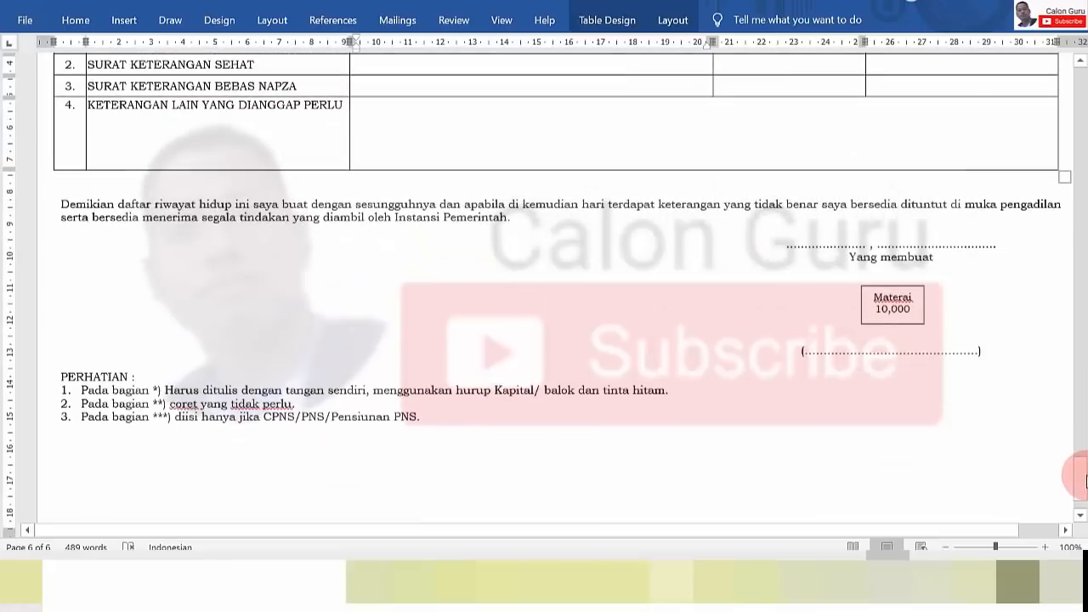
{"action": "left_click", "coordinate": [804, 249]}
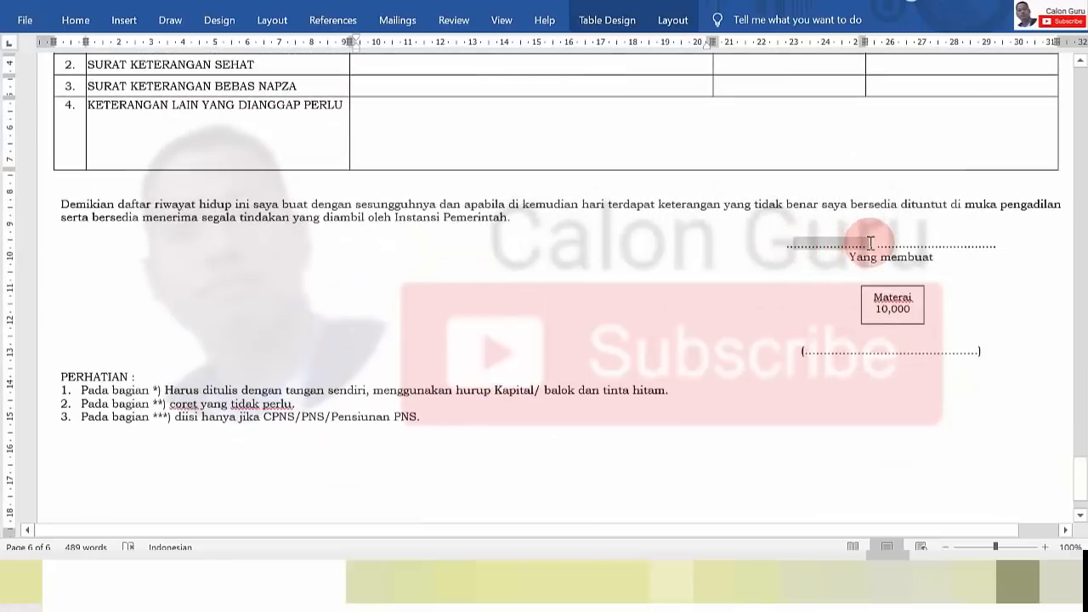
{"action": "triple_click", "coordinate": [794, 245]}
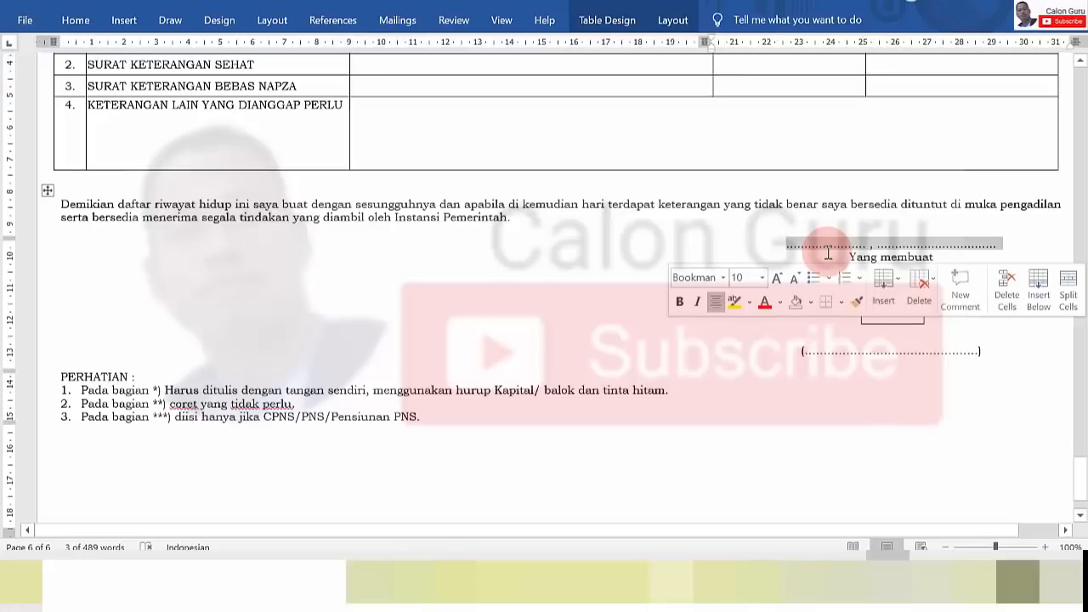
{"action": "left_click", "coordinate": [904, 250]}
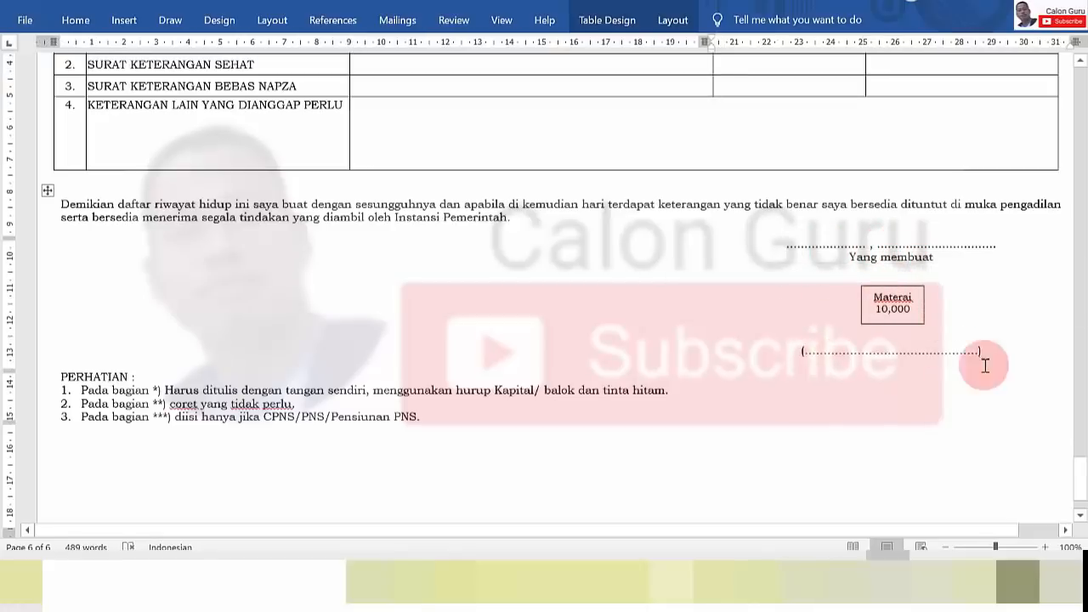
{"action": "left_click_drag", "start_coordinate": [1082, 472], "coordinate": [1080, 104]}
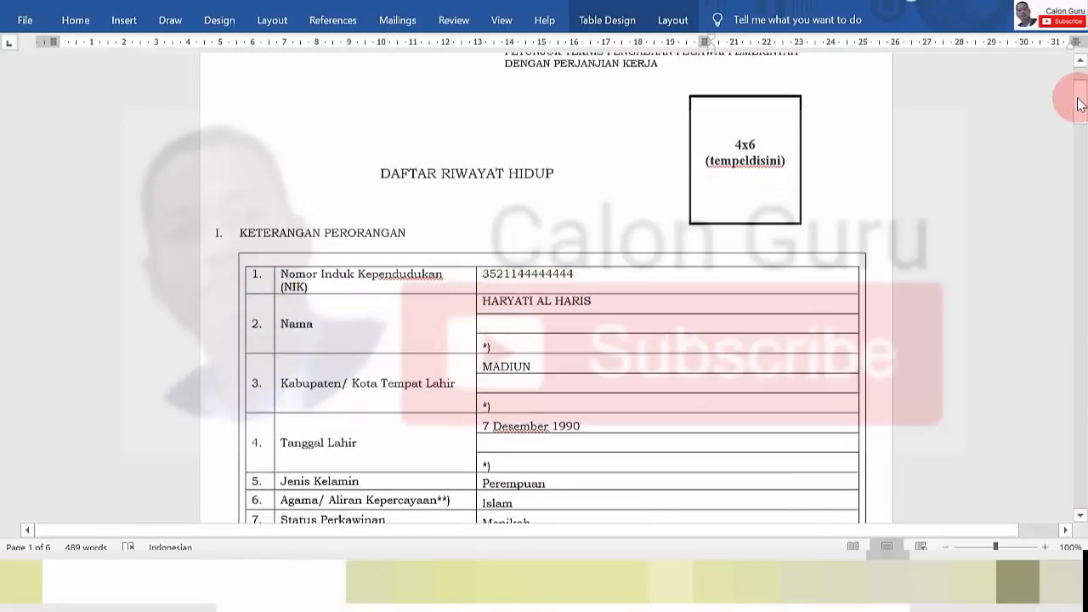
Scroll from page 1 down through the filled form to section VII
{"action": "left_click_drag", "start_coordinate": [1079, 102], "coordinate": [1080, 64]}
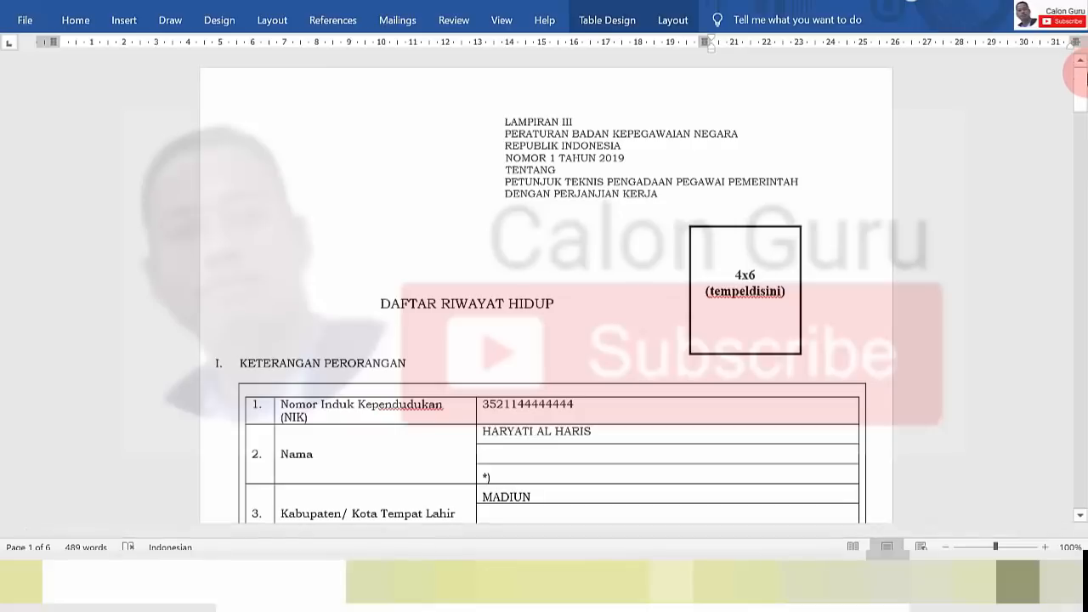
{"action": "left_click_drag", "start_coordinate": [1079, 90], "coordinate": [1082, 452]}
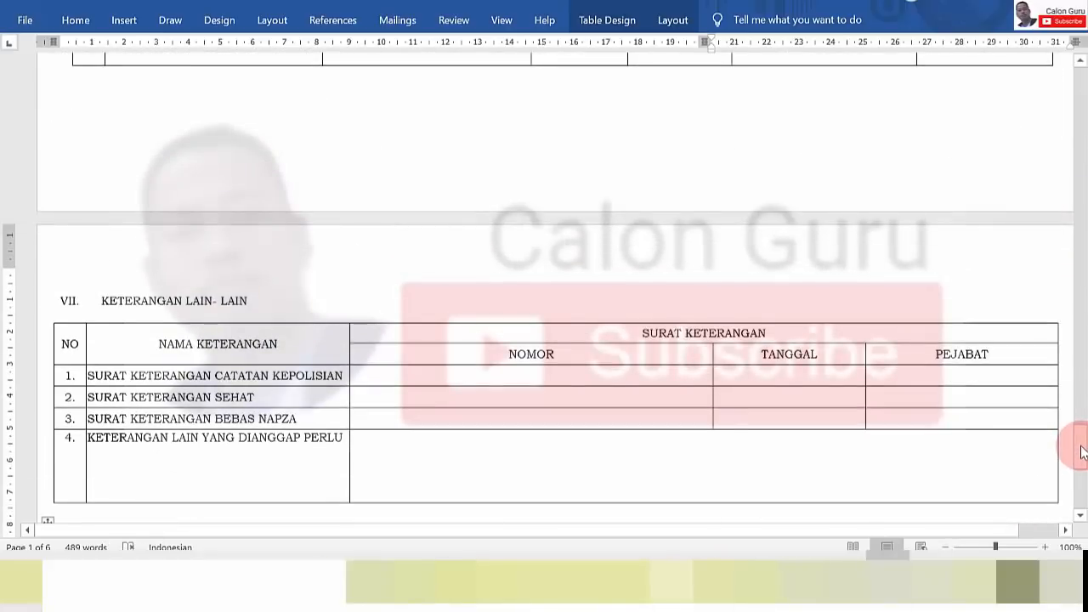